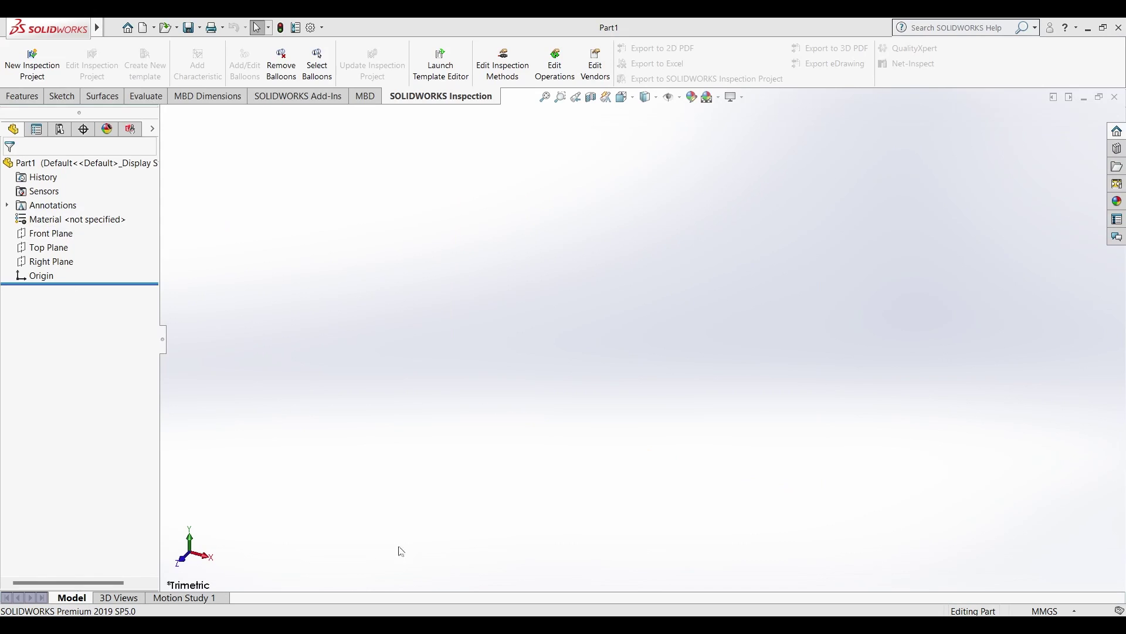
- Sketch a center rectangle on the Top Plane, centred on the origin
left_click(50, 248)
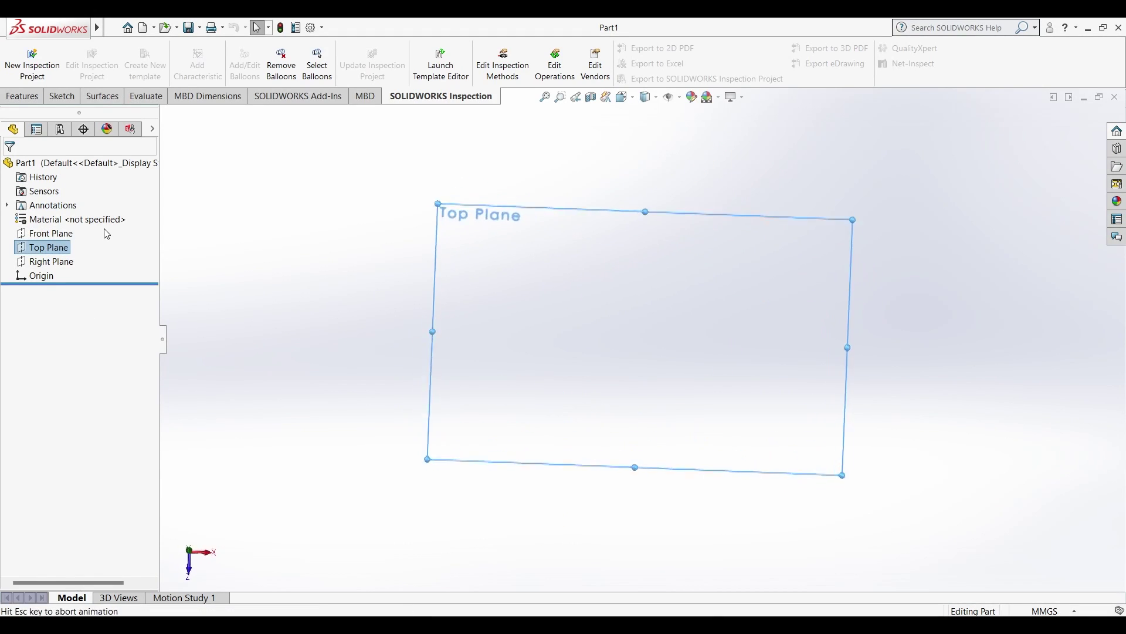
left_click(62, 96)
left_click(17, 56)
left_click(111, 63)
left_click(641, 341)
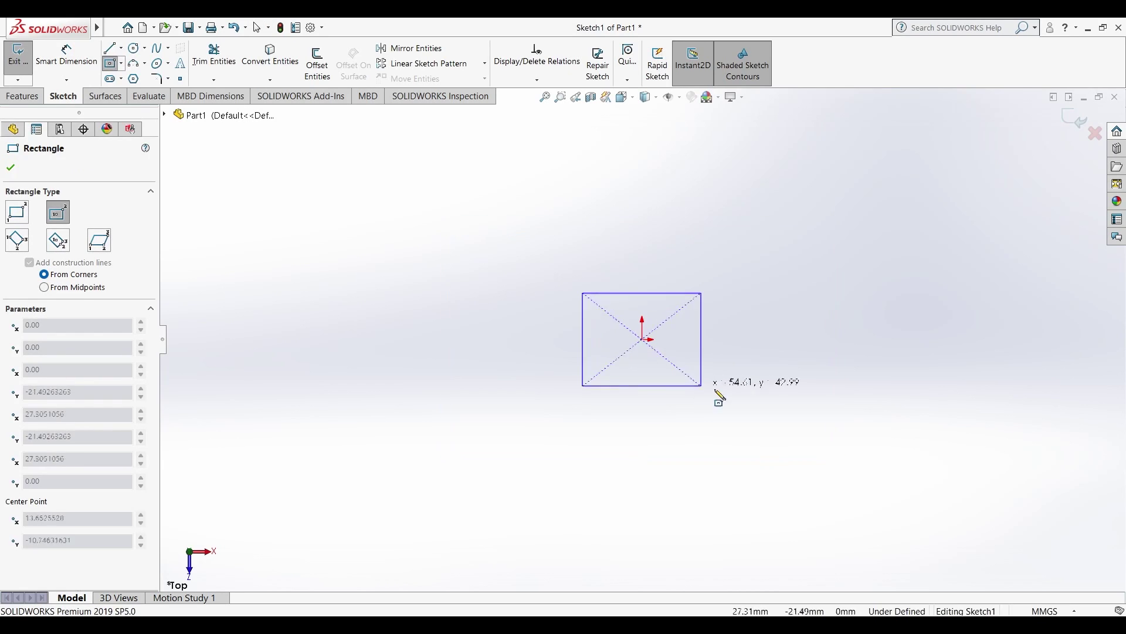
left_click(788, 400)
- Dimension the rectangle 48 mm wide and 38 mm high
left_click(23, 96)
left_click(63, 96)
left_click(66, 56)
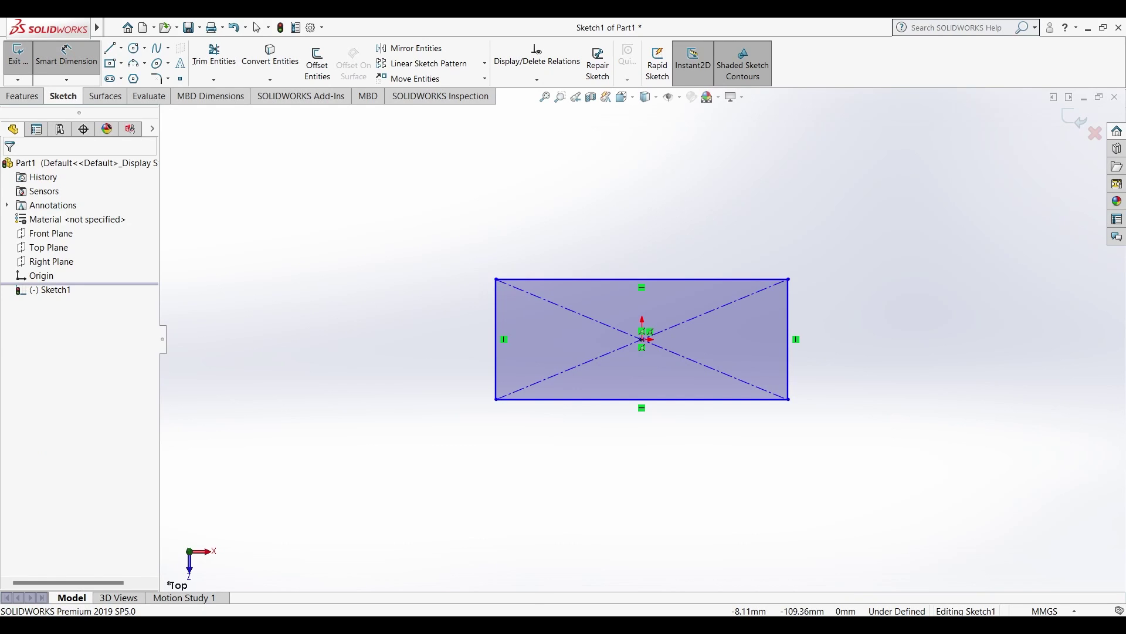
left_click(578, 400)
left_click(591, 426)
type("48")
key("Return")
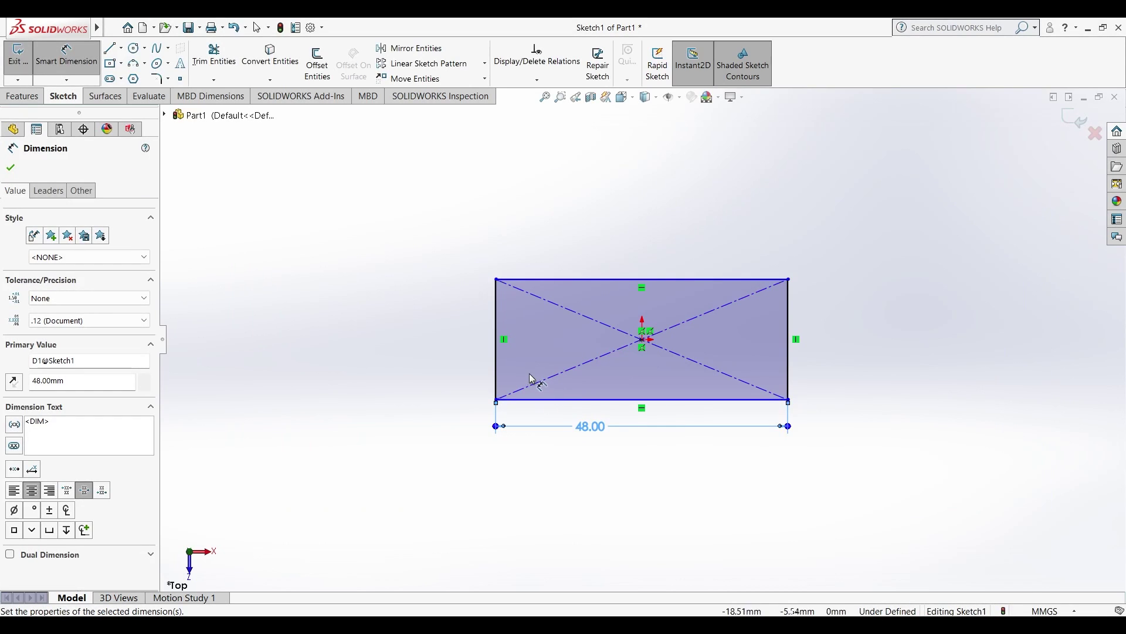
left_click(497, 376)
left_click(446, 367)
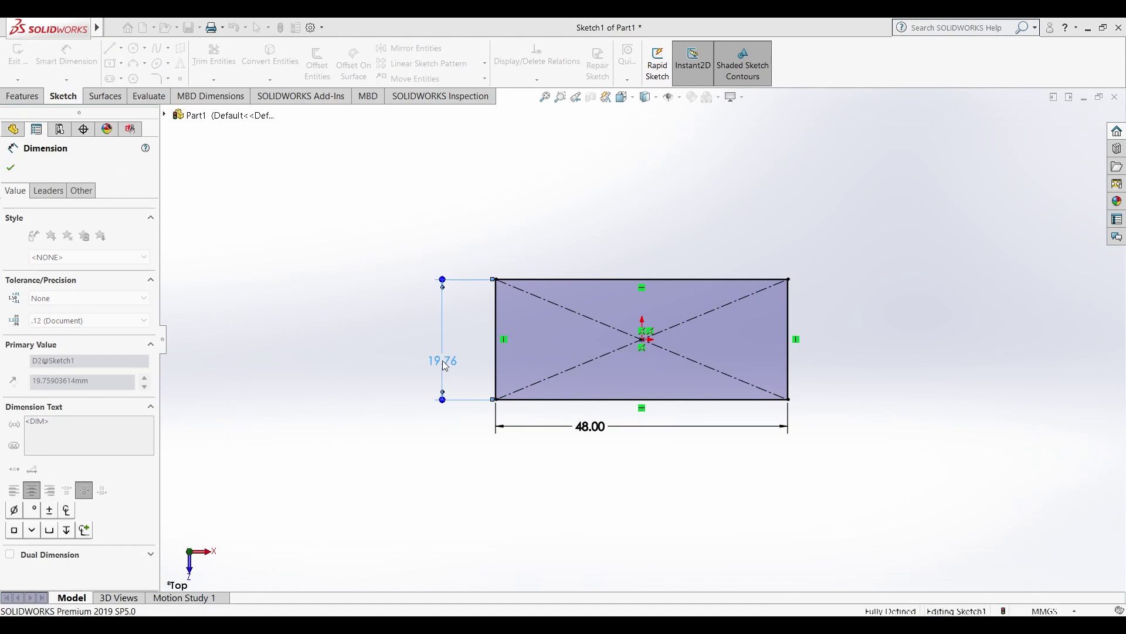
type("38")
key("Return")
- Extrude the rectangle as a blind boss 18 mm deep
key("ctrl+7")
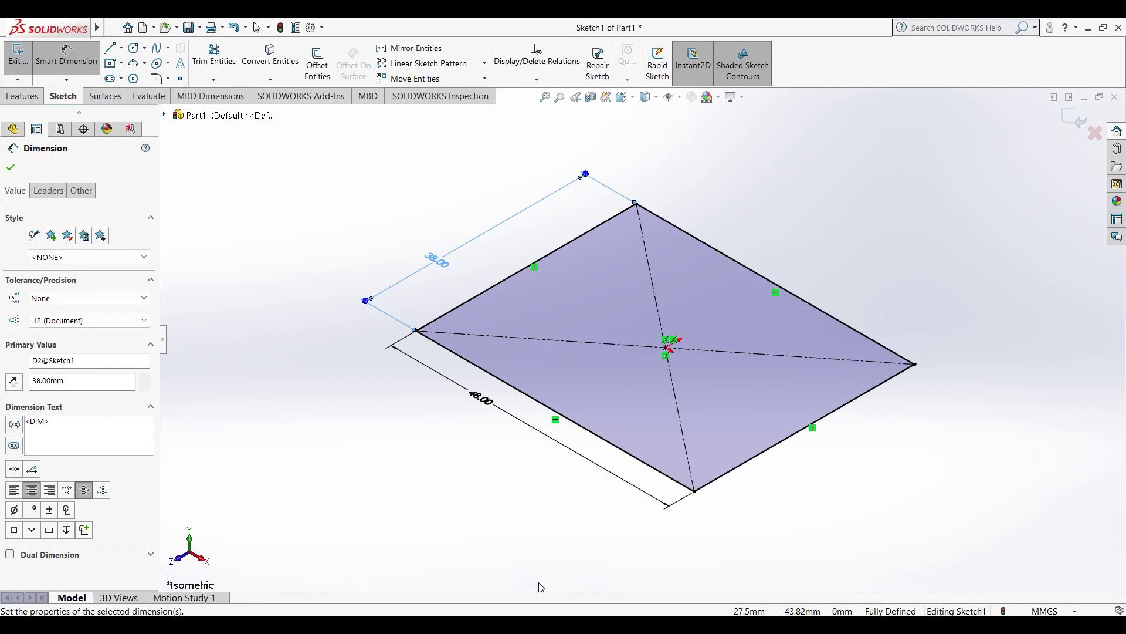
left_click(791, 328)
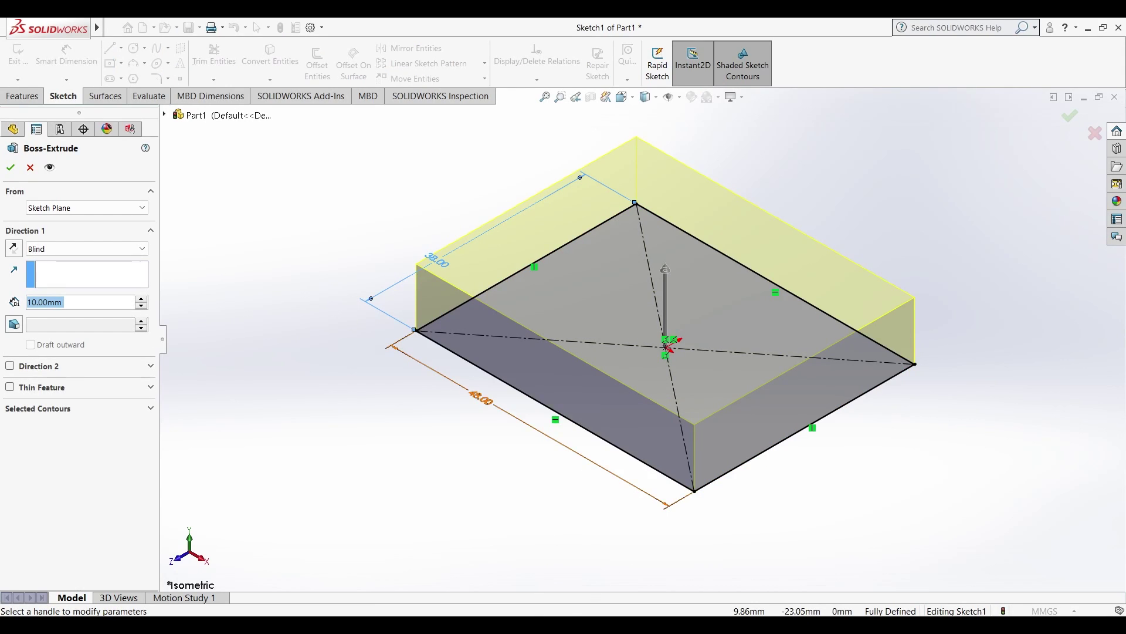
type("18")
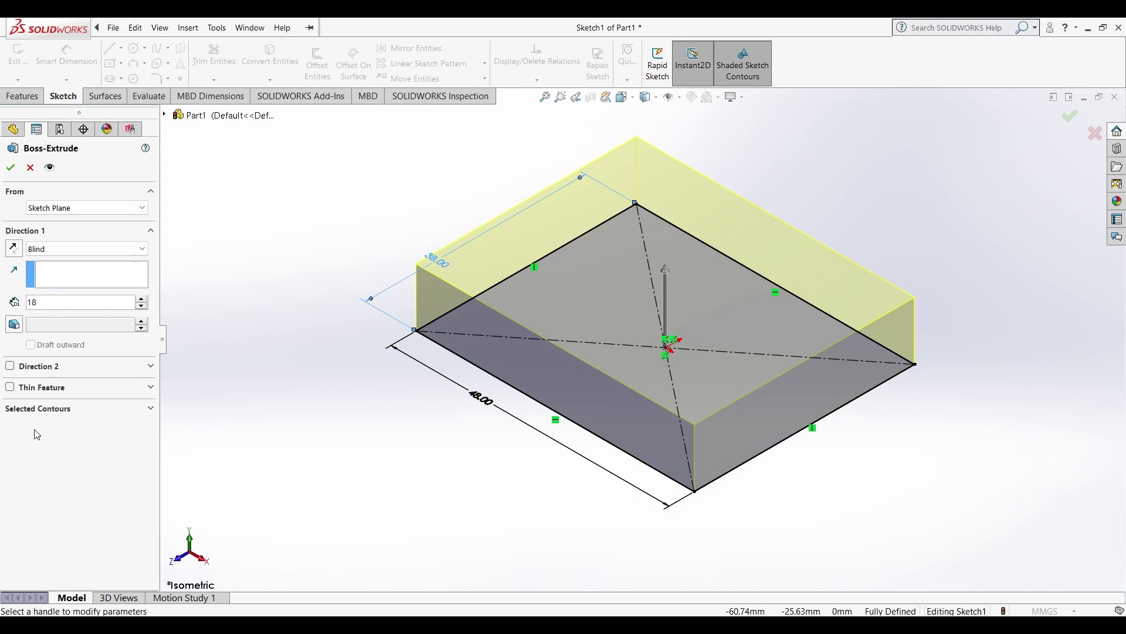
key("Return")
- Sketch a center rectangle about 15 mm wide on the block's top face, about 4 mm from the right edge
scroll(498, 304, "down", 2)
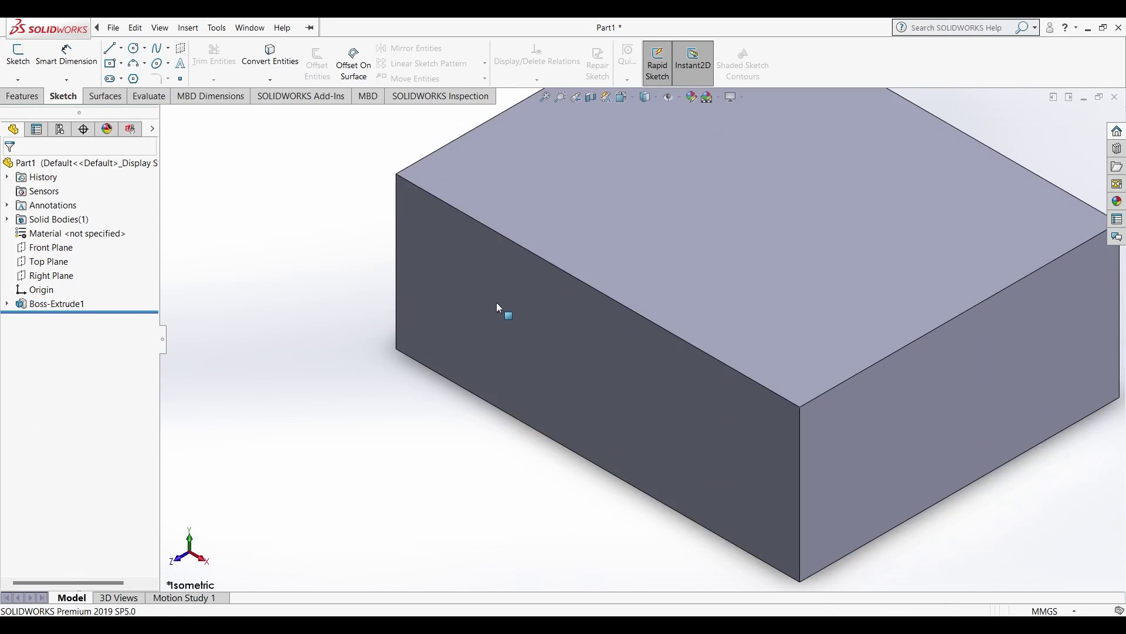
scroll(498, 303, "up", 3)
left_click(691, 297)
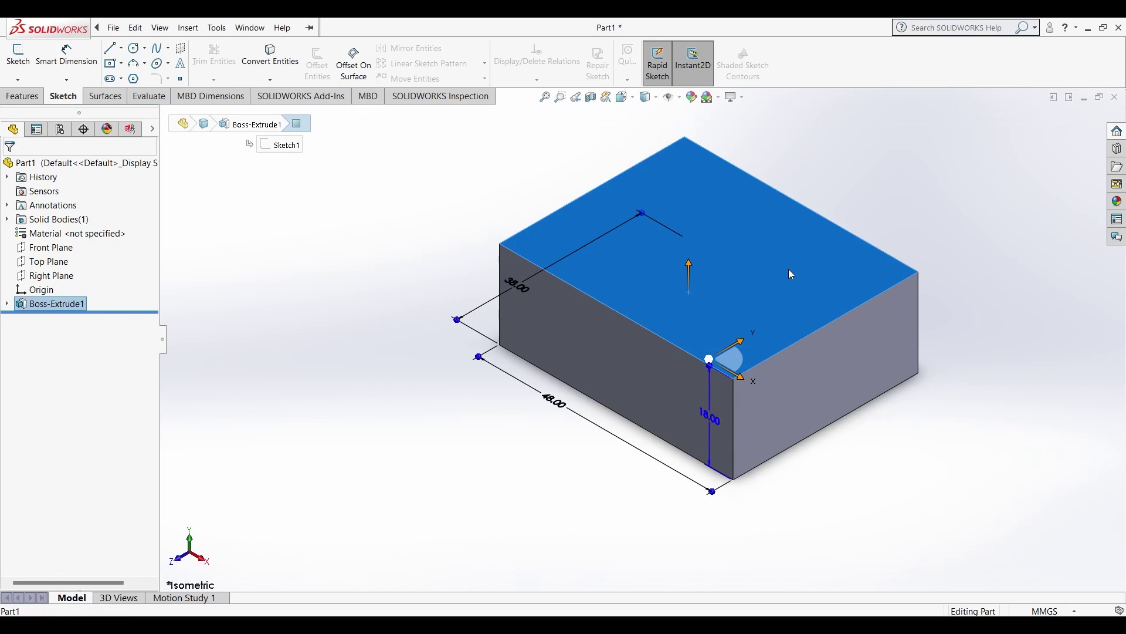
key("ctrl+8")
scroll(734, 297, "down", 1)
scroll(740, 258, "up", 2)
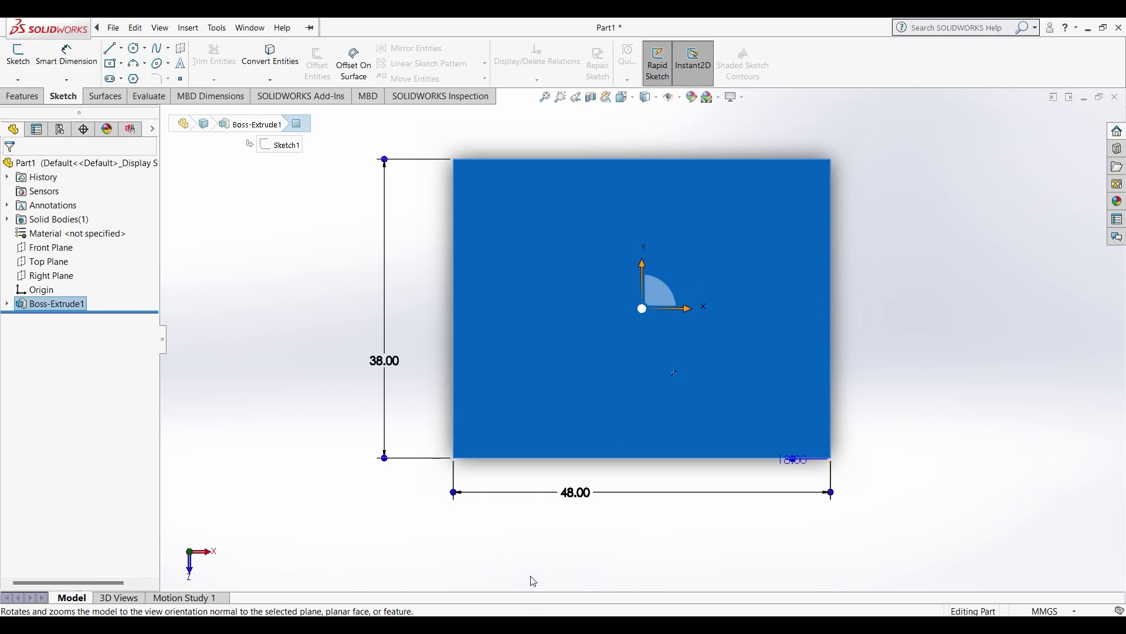
left_click(18, 54)
left_click(110, 64)
left_click(781, 333)
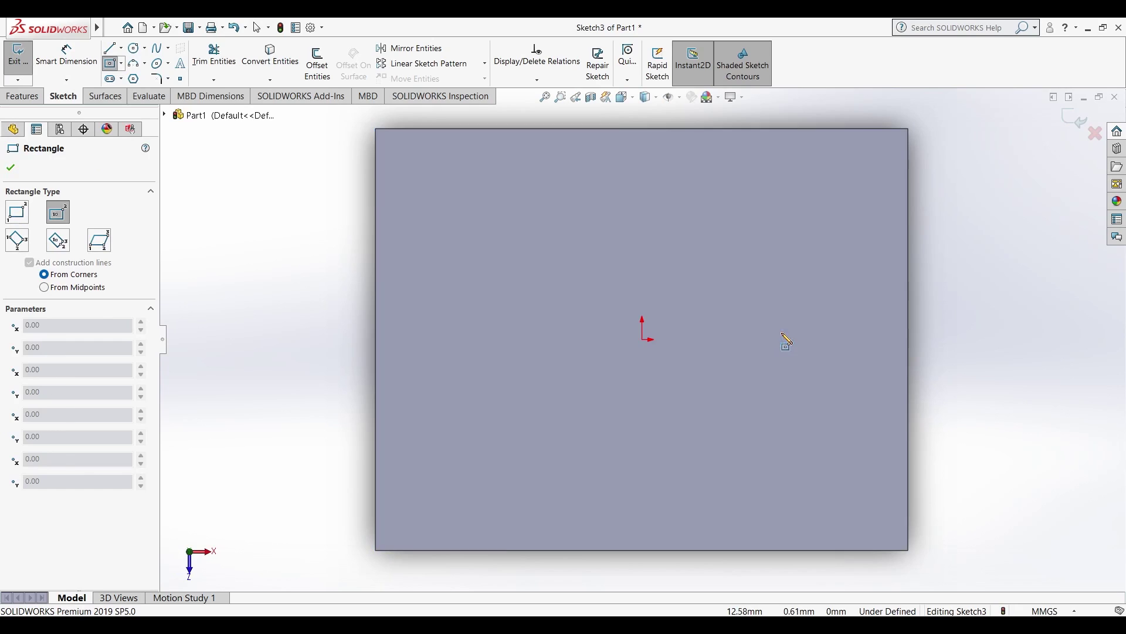
left_click(863, 394)
- Dimension the inner rectangle 8 mm from the block's right edge and 8 mm from its front edge
left_click(64, 52)
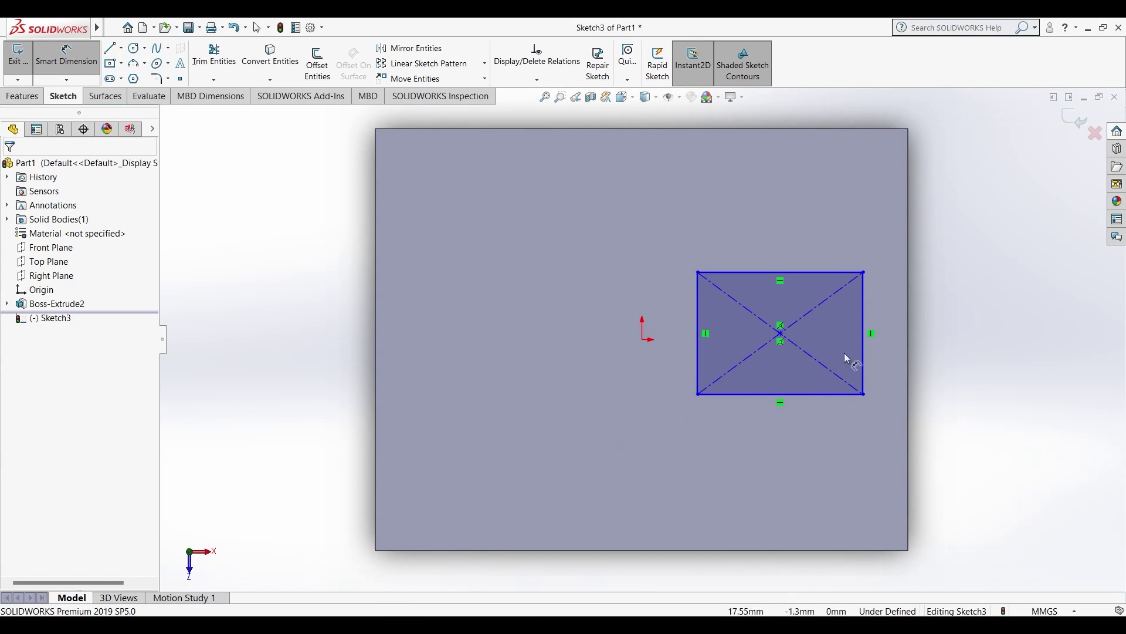
left_click(865, 344)
left_click(909, 341)
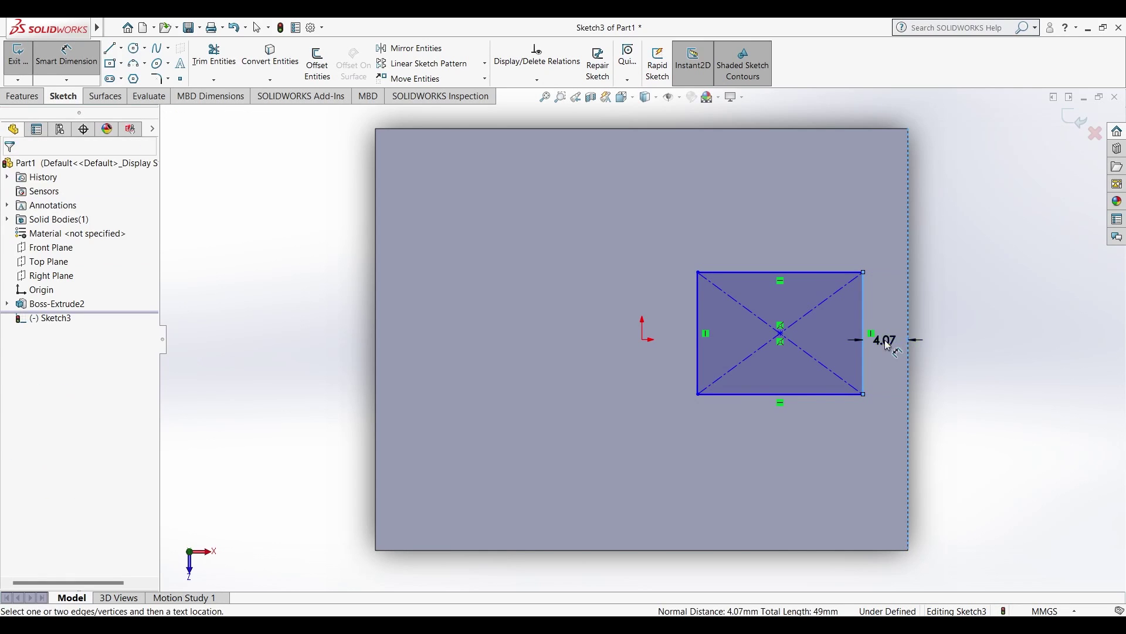
left_click(885, 341)
type("8")
key("Return")
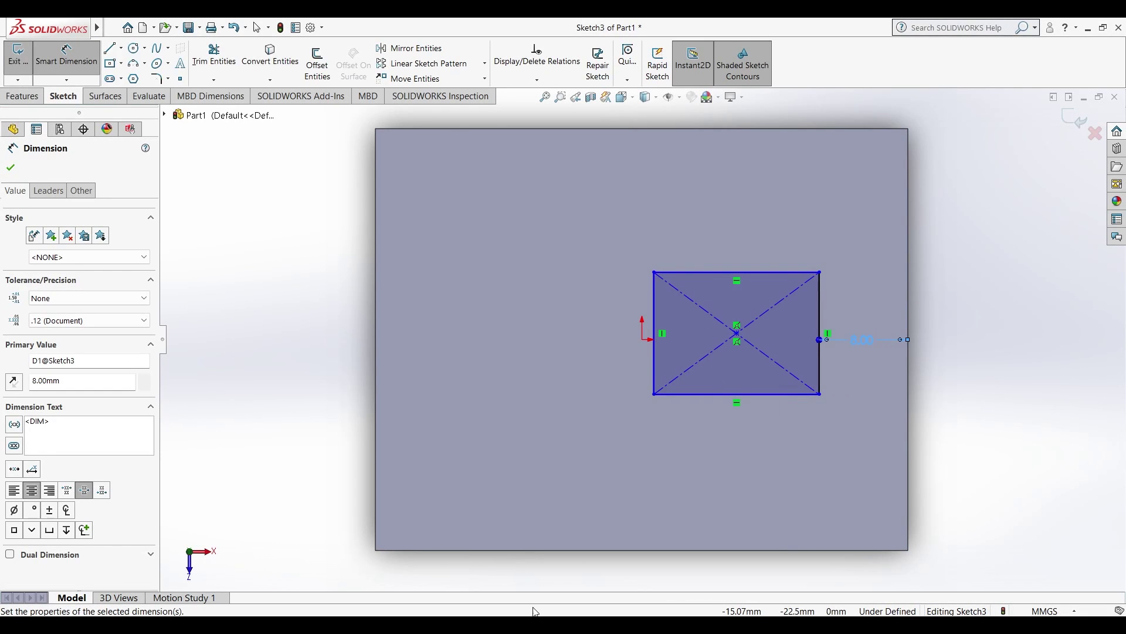
left_click(783, 394)
left_click(782, 549)
left_click(783, 489)
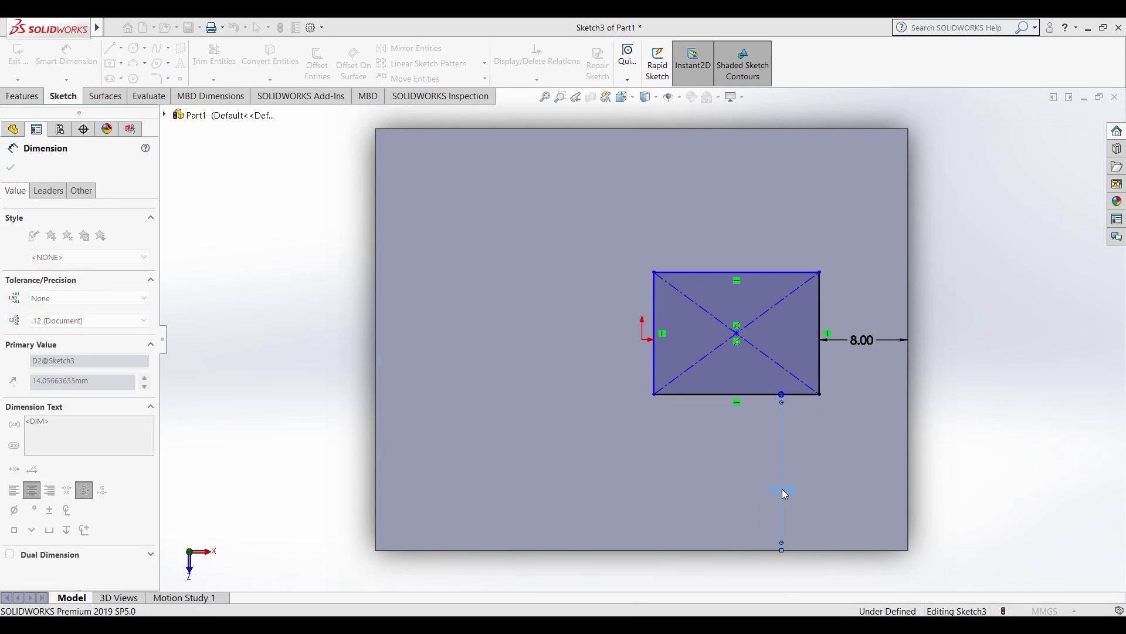
type("8")
key("Return")
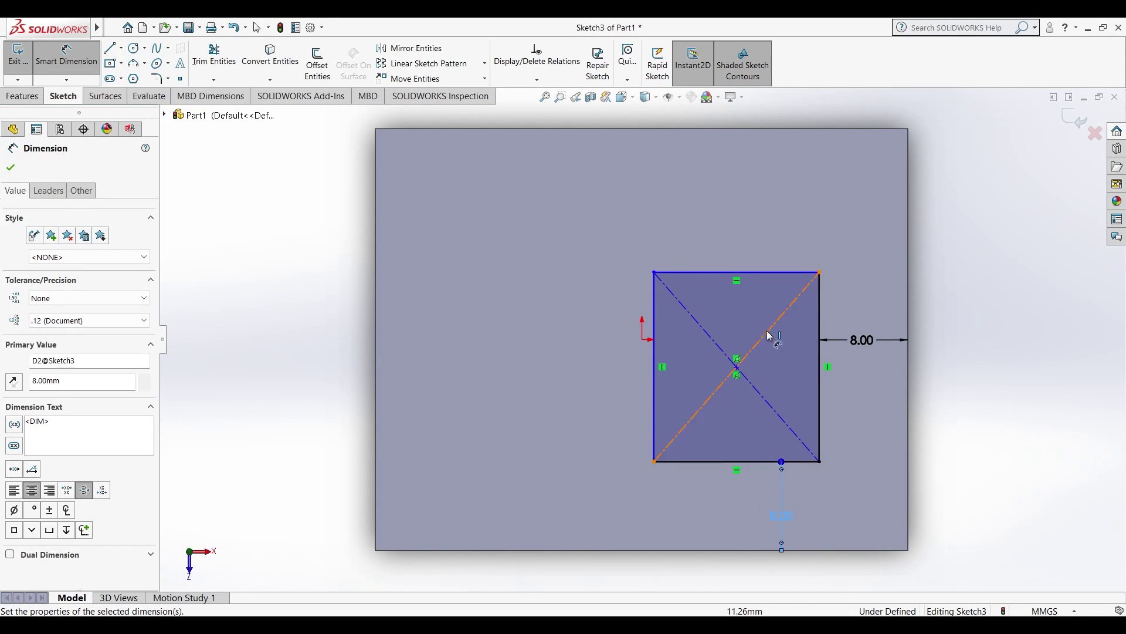
- Dimension the inner rectangle 10 mm from the block's back edge and 11 mm from its left edge
left_click(792, 272)
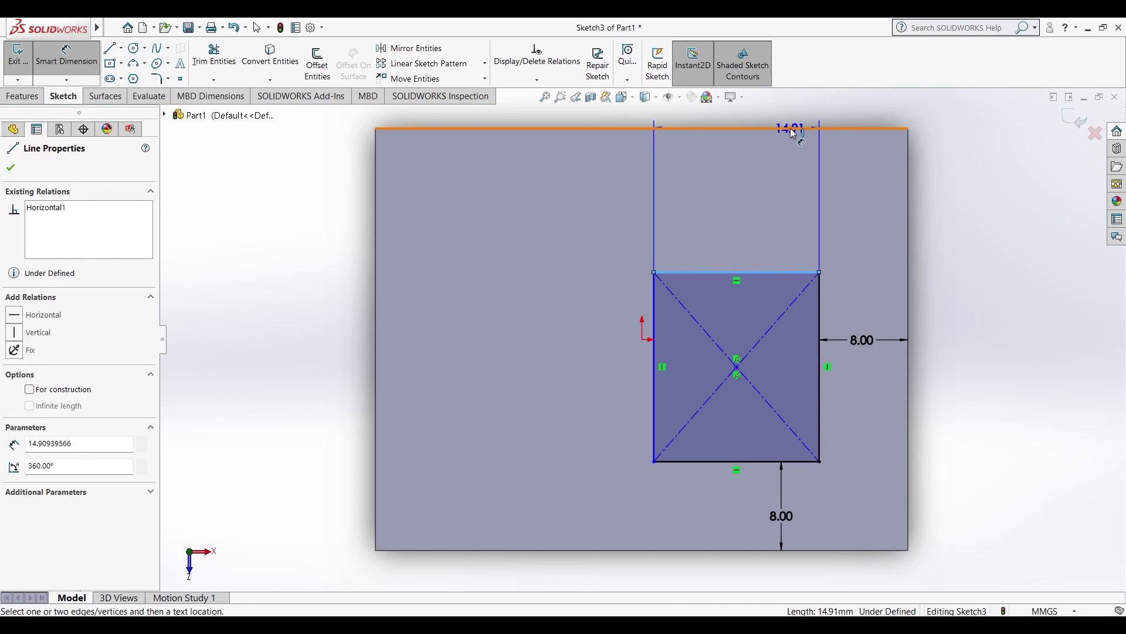
left_click(791, 128)
left_click(767, 198)
type("10")
key("Return")
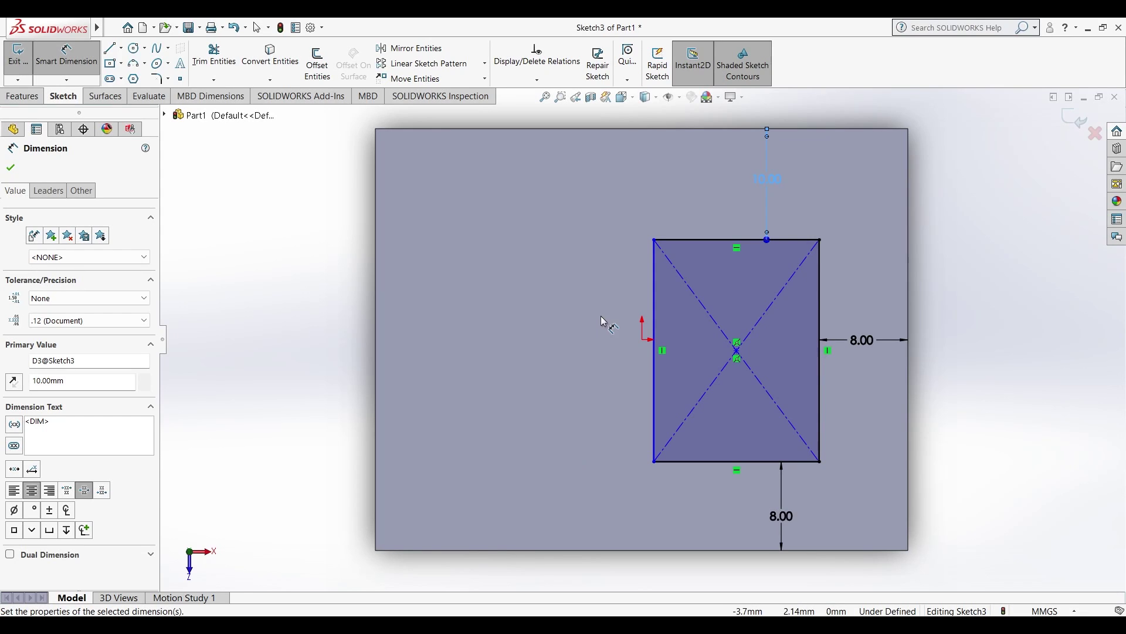
left_click(655, 324)
left_click(376, 333)
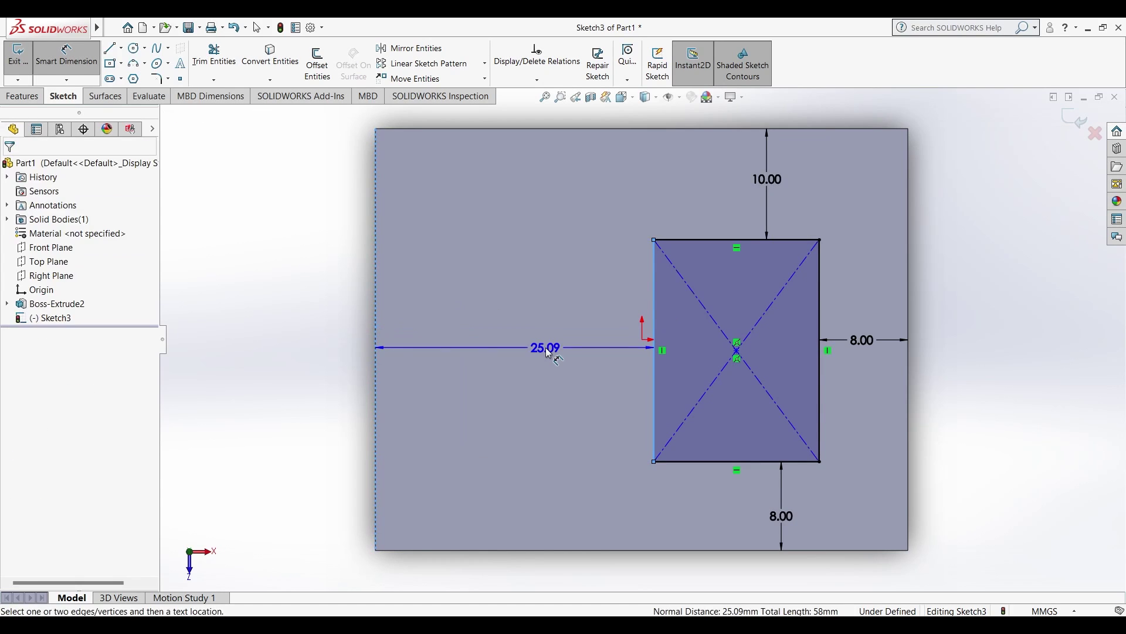
left_click(545, 347)
type("11")
key("Return")
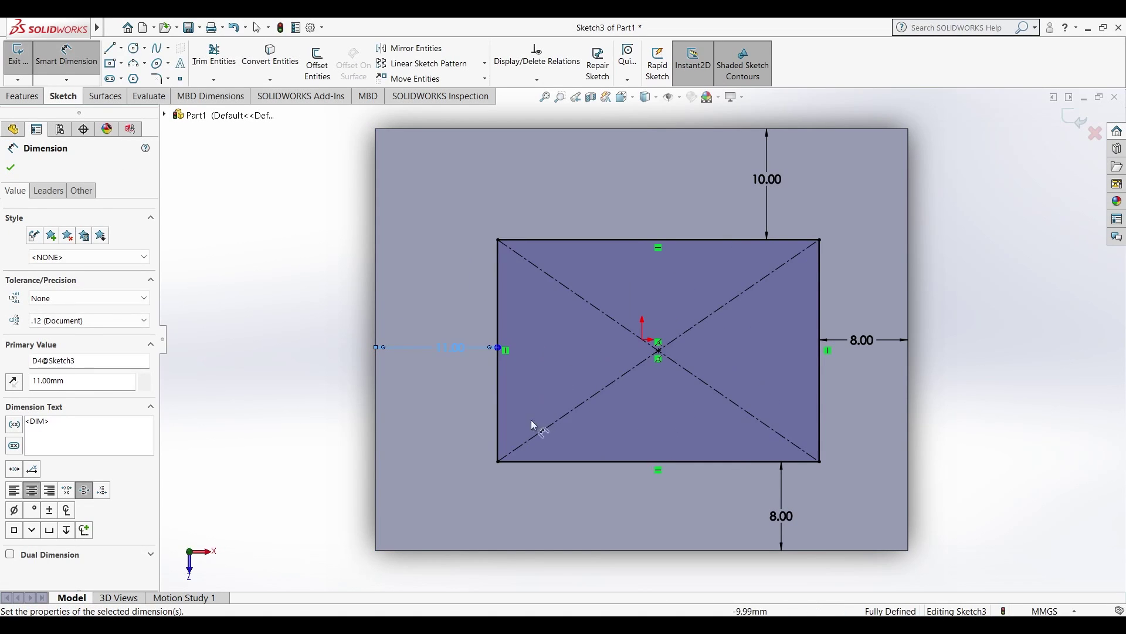
- Cut the inner rectangle into the block as a blind pocket 6 mm deep
key("ctrl+7")
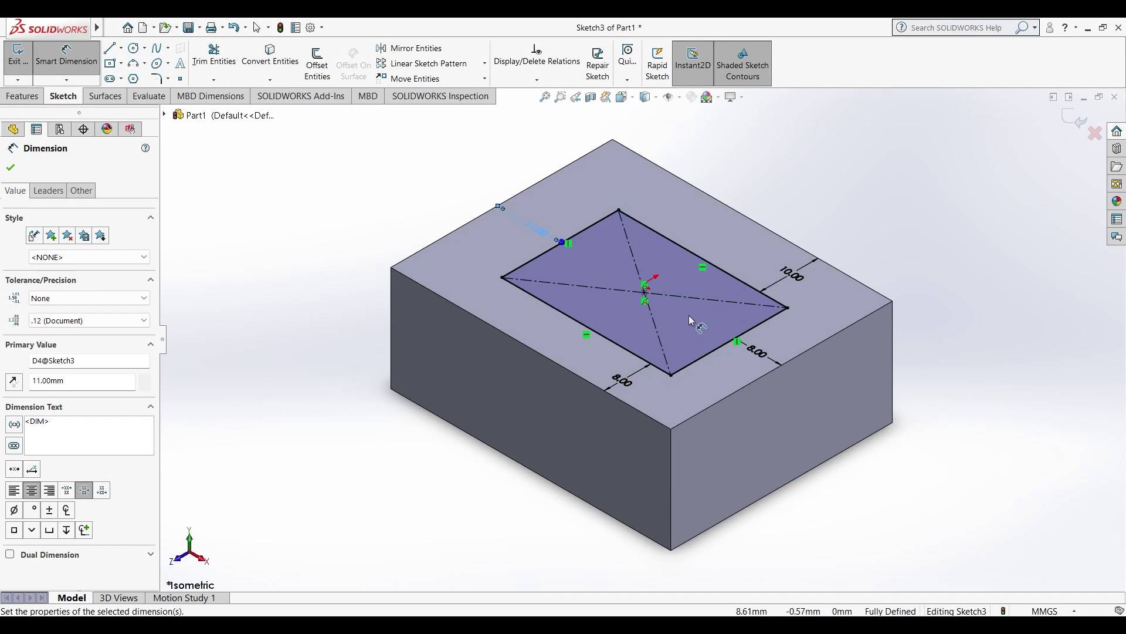
left_click(24, 95)
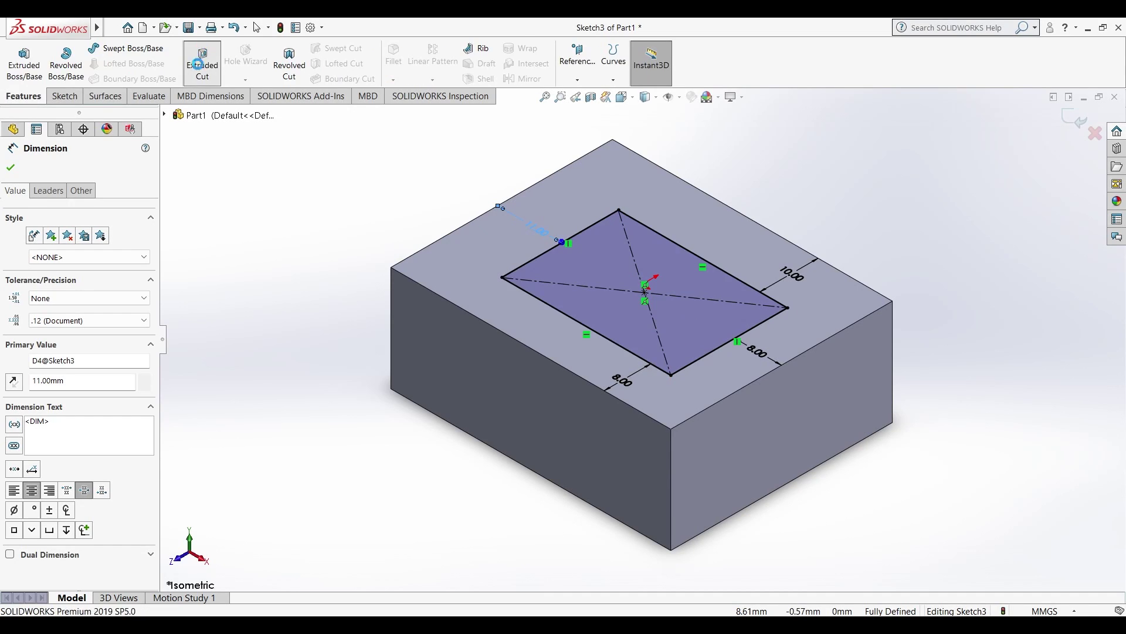
left_click(202, 62)
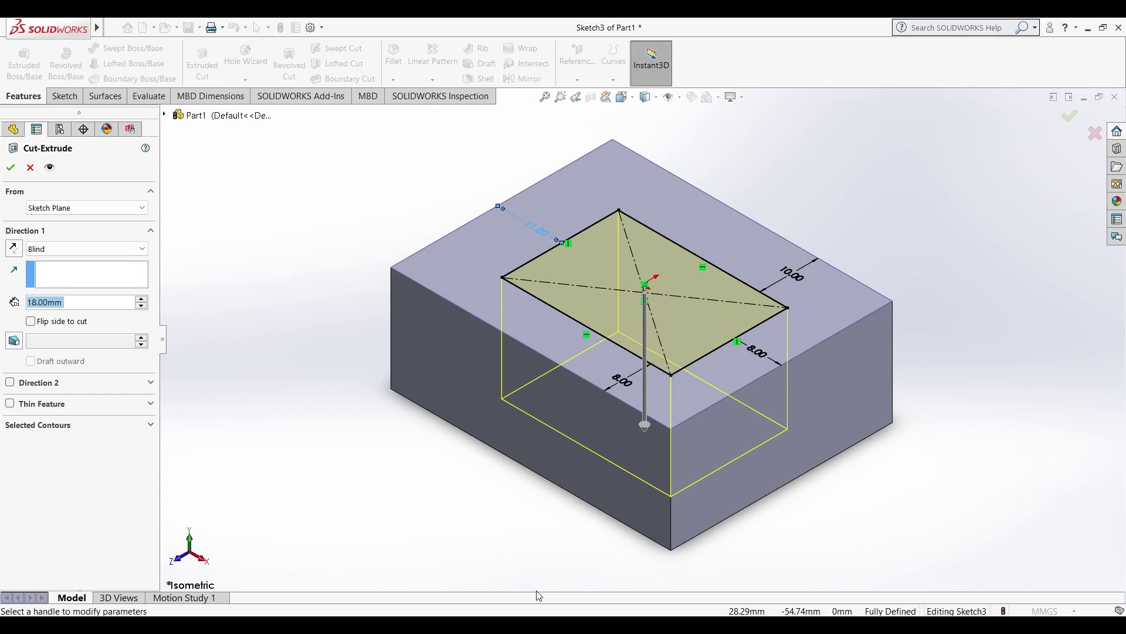
type("6")
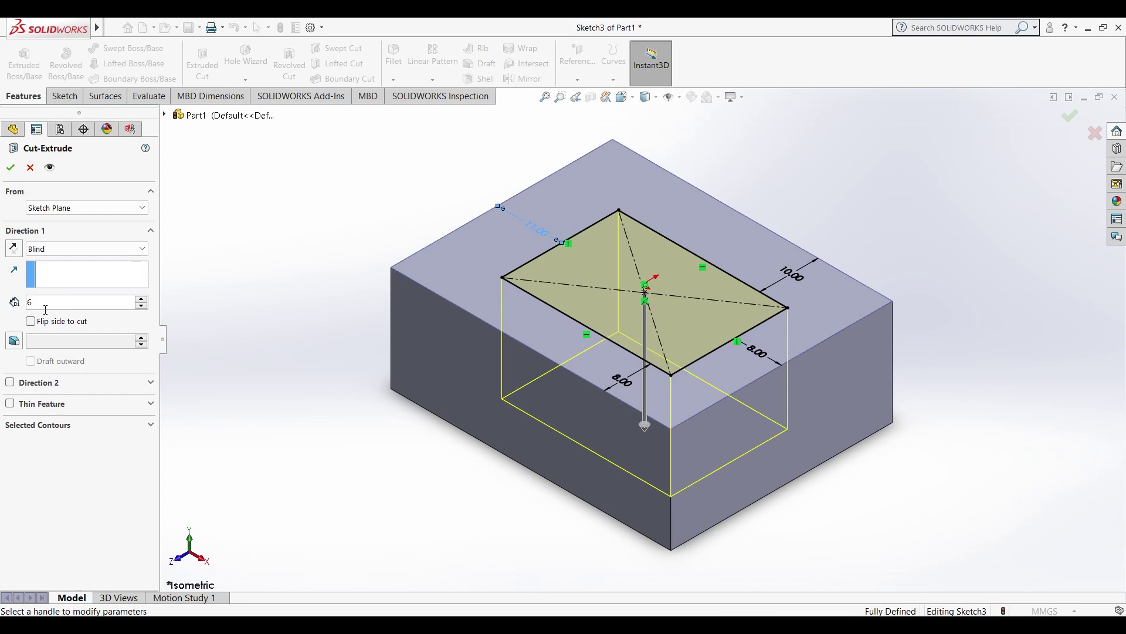
key("Return")
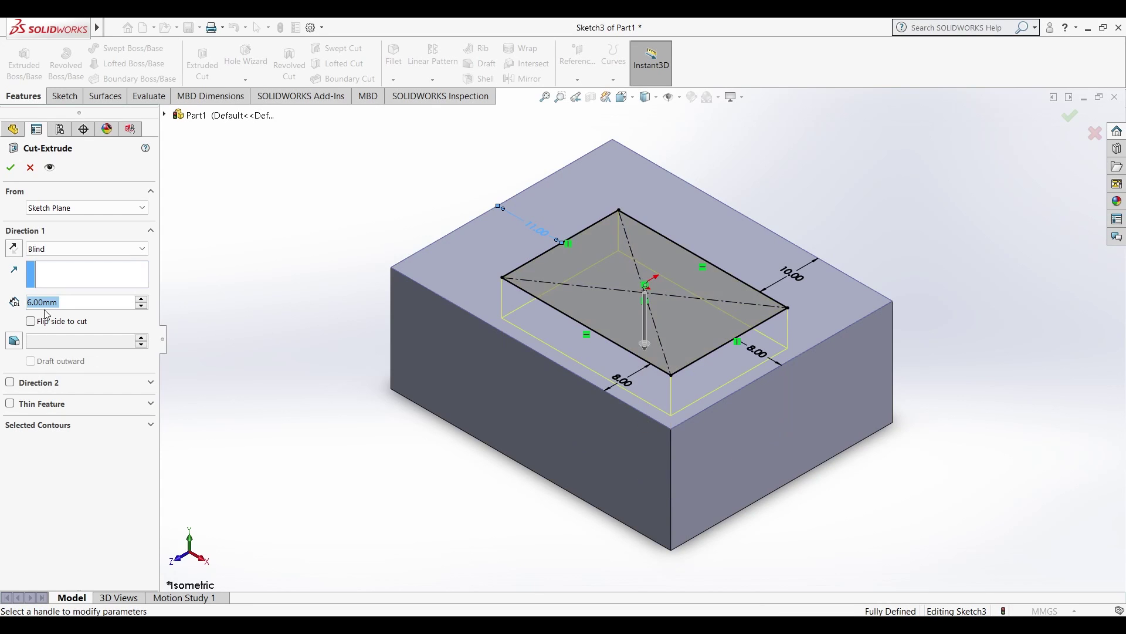
left_click(11, 168)
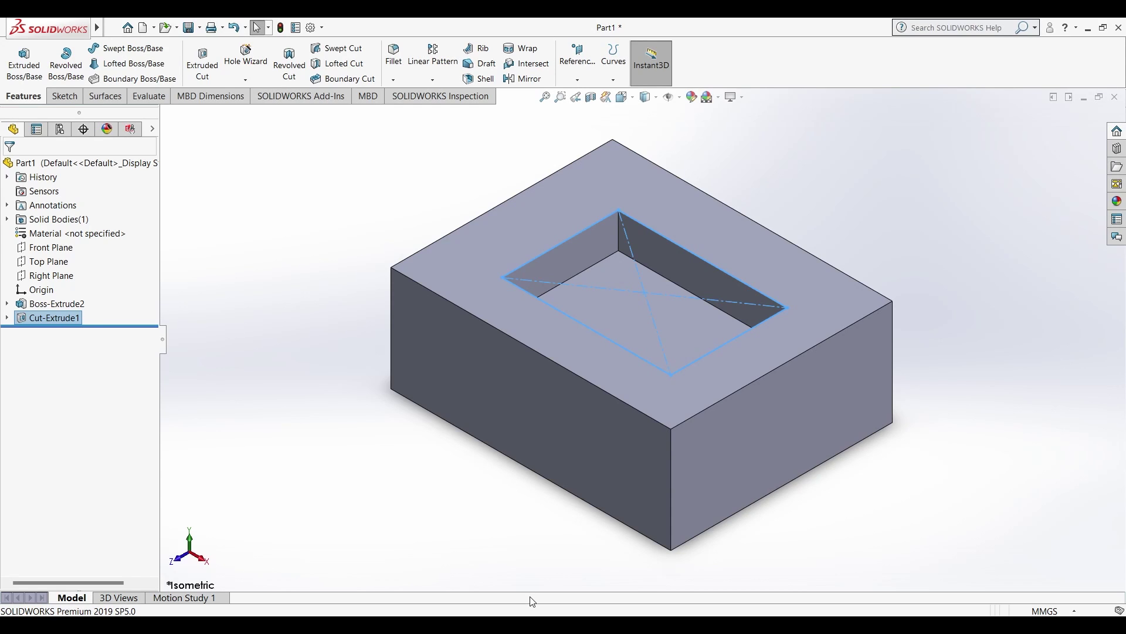
- Sketch a corner rectangle on the block's front face plane, rising from the upper left corner to about 31 mm above the base
left_click(444, 332)
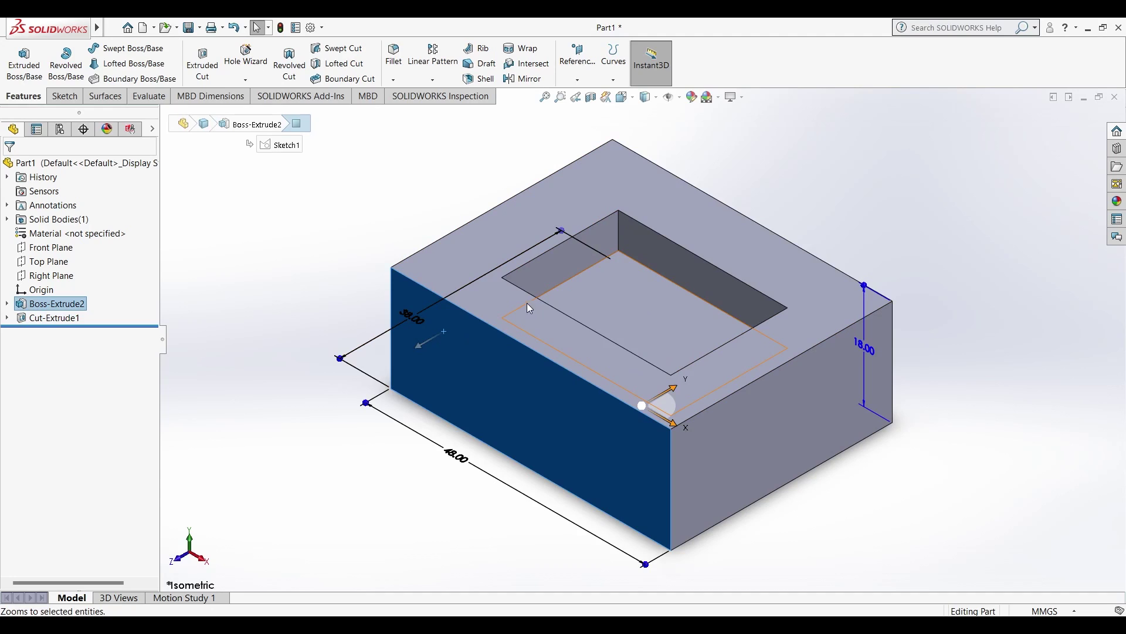
left_click(548, 297)
left_click(64, 96)
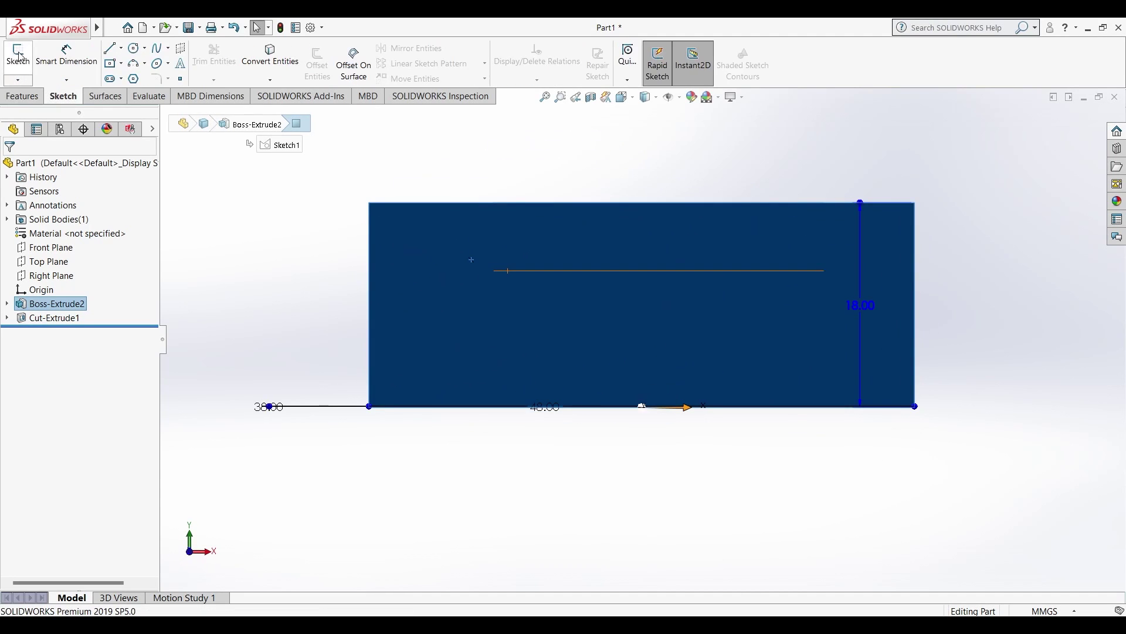
left_click(19, 57)
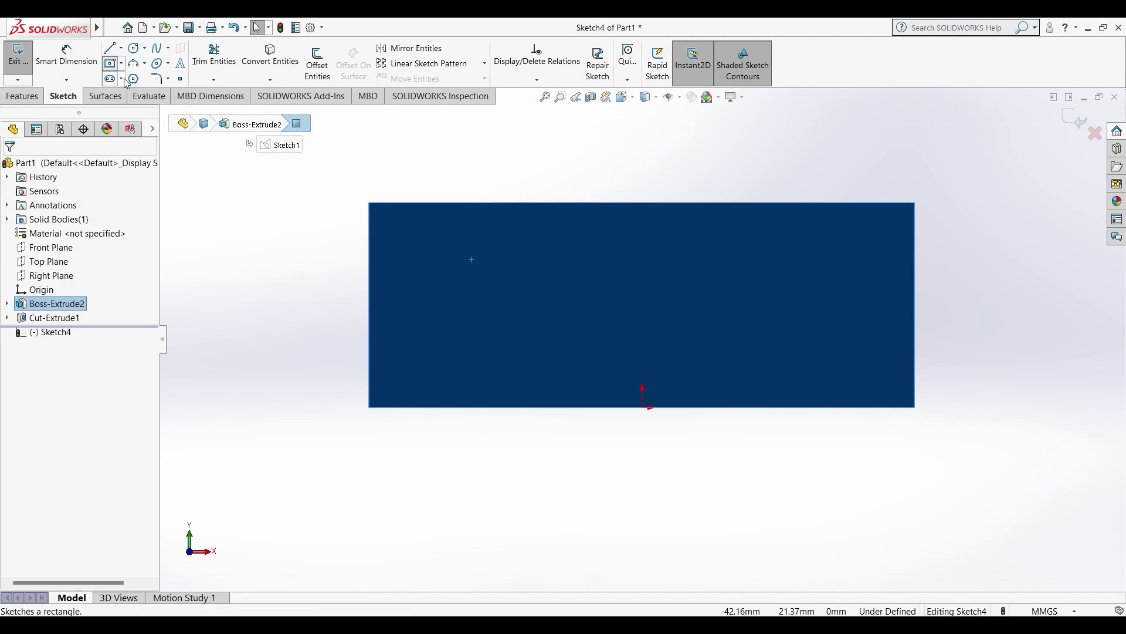
left_click(111, 64)
left_click(370, 203)
scroll(432, 281, "up", 4)
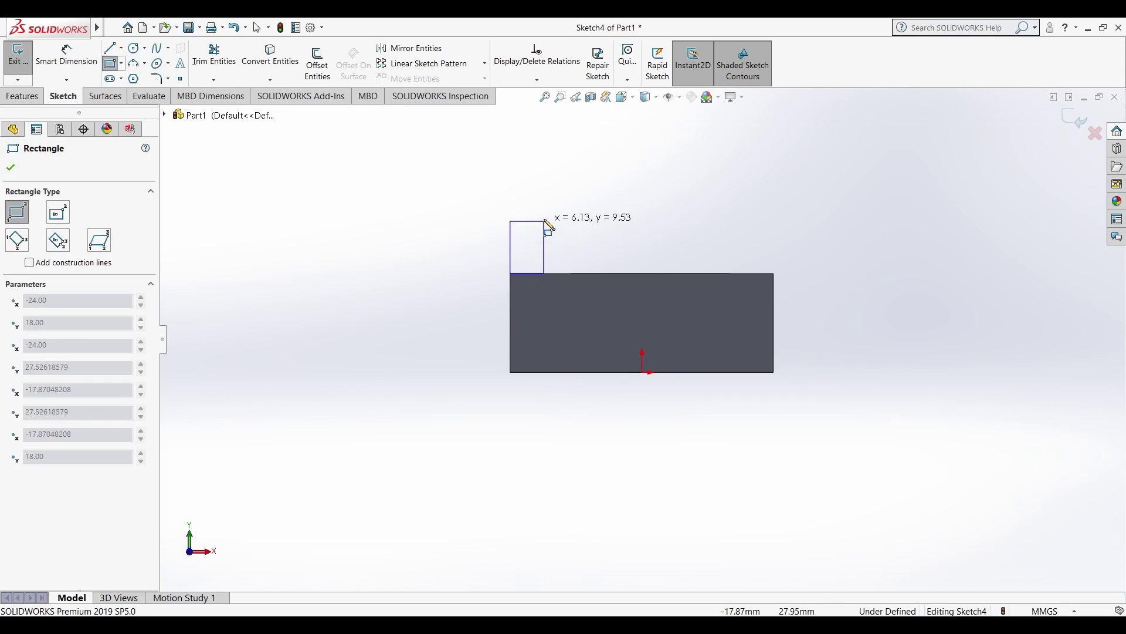
left_click(556, 200)
- Dimension the height from the block's lower left corner to the new rectangle's top as 32 mm
left_click(67, 54)
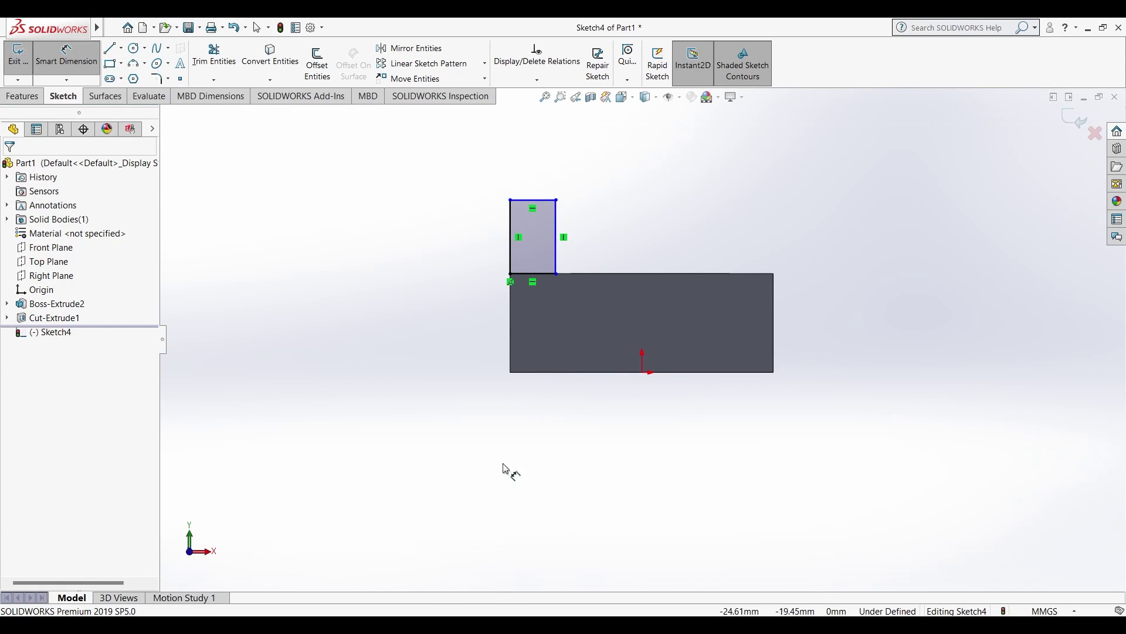
left_click(510, 200)
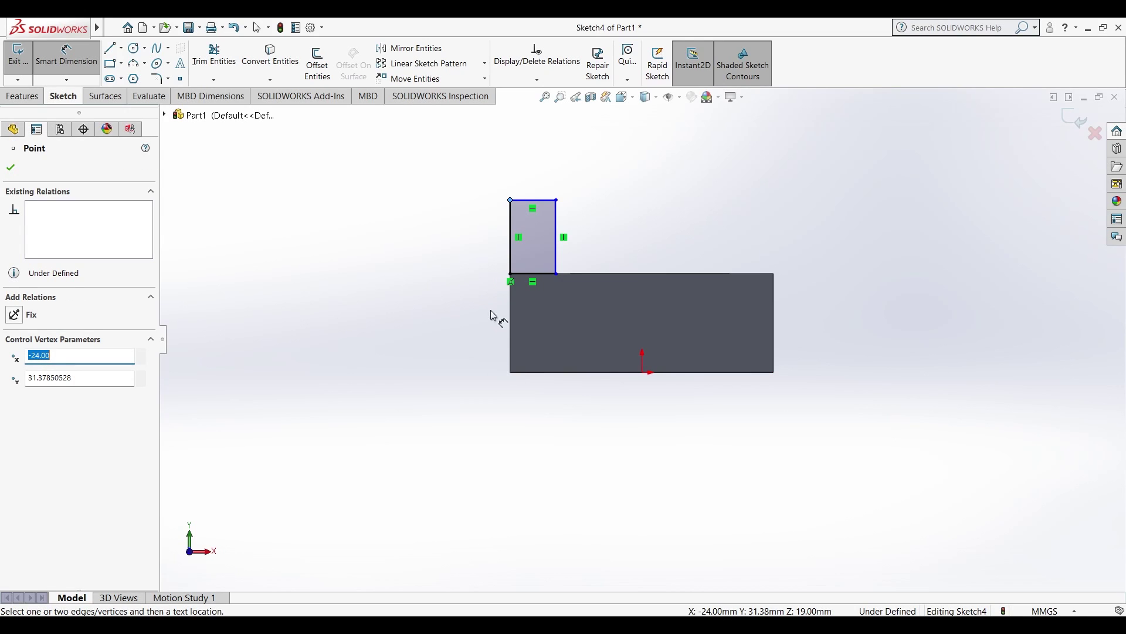
left_click(511, 372)
left_click(491, 289)
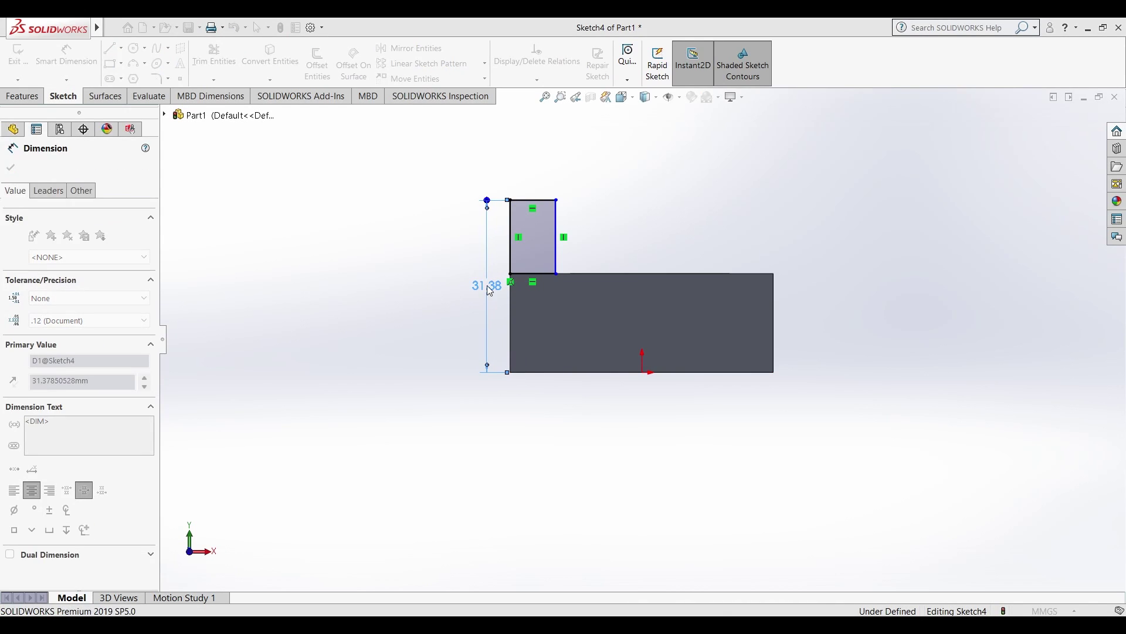
type("32")
key("Return")
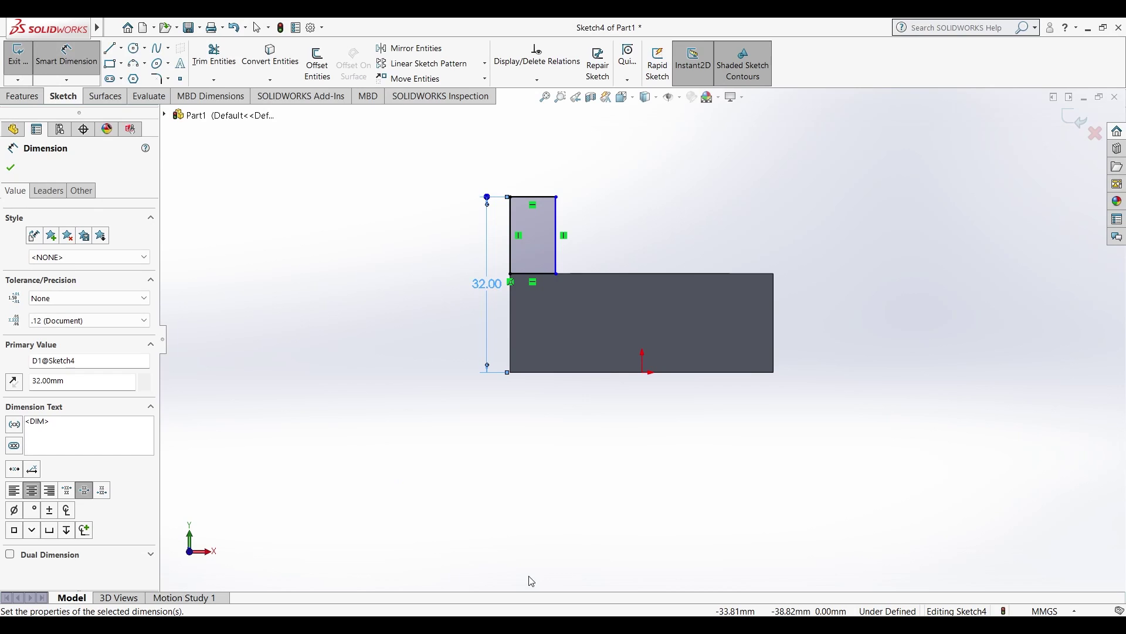
- Dimension the top edge of the rectangle above the block as 11 mm wide
left_click(543, 197)
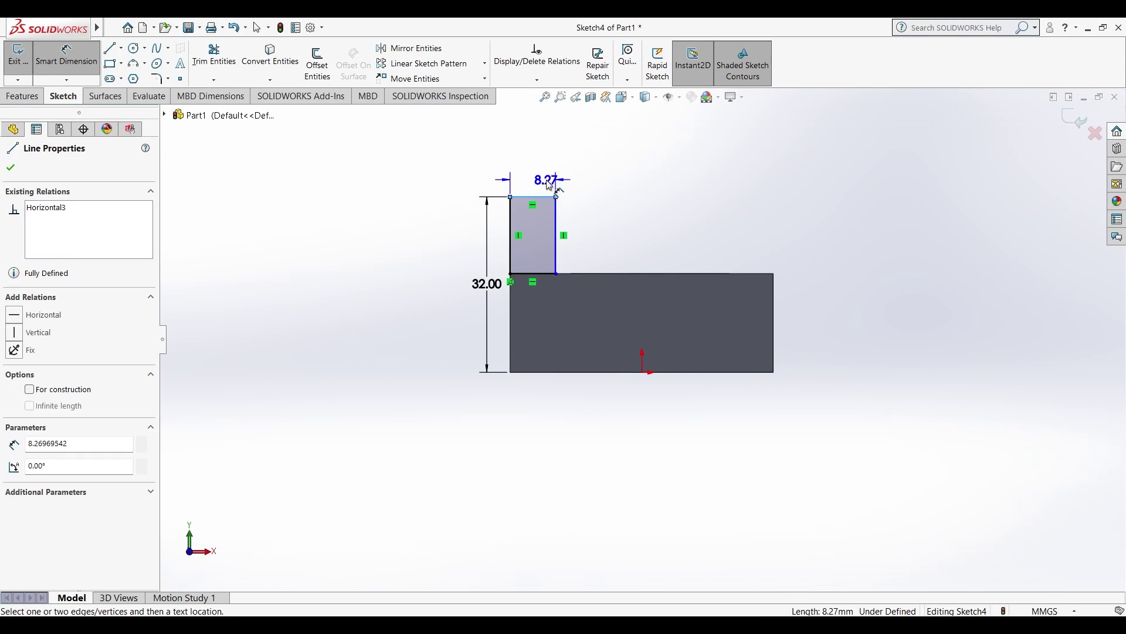
left_click(544, 185)
type("11")
key("Return")
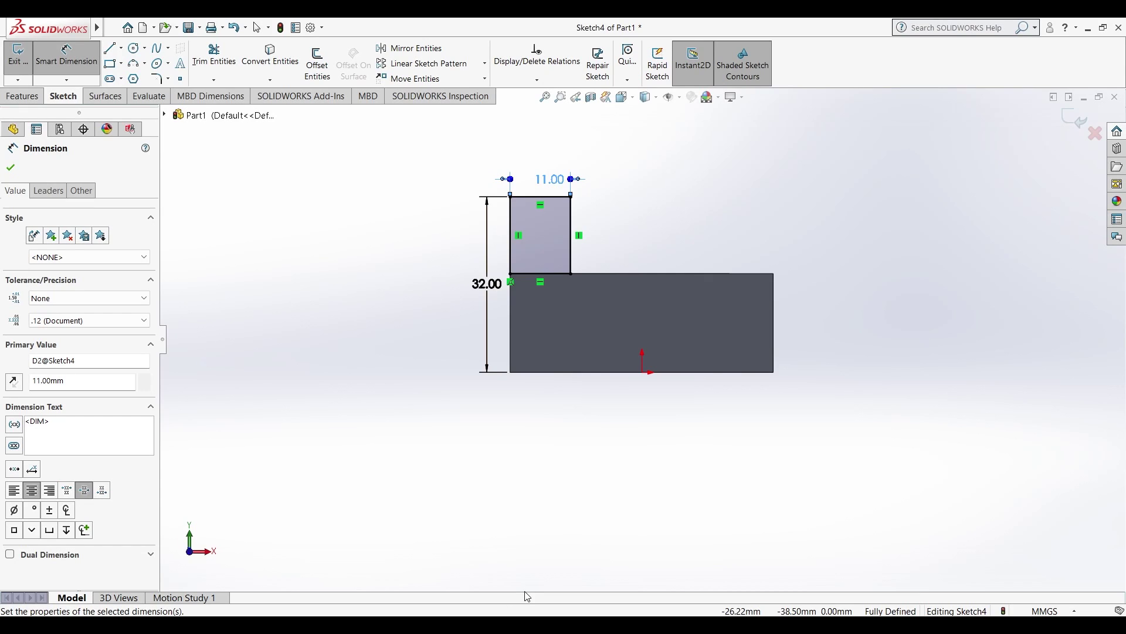
left_click(12, 164)
key("Escape")
- Extrude the 11 mm wide rectangle 8 mm in the reversed direction, over the block, as a merged post
key("ctrl+7")
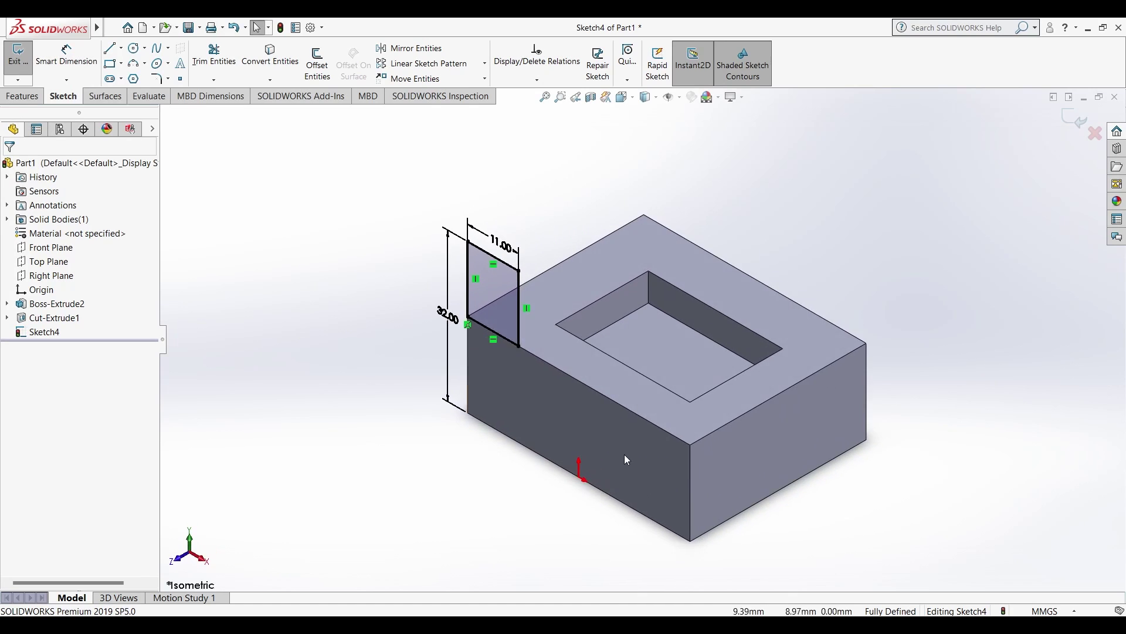
left_click(498, 311)
left_click(592, 294)
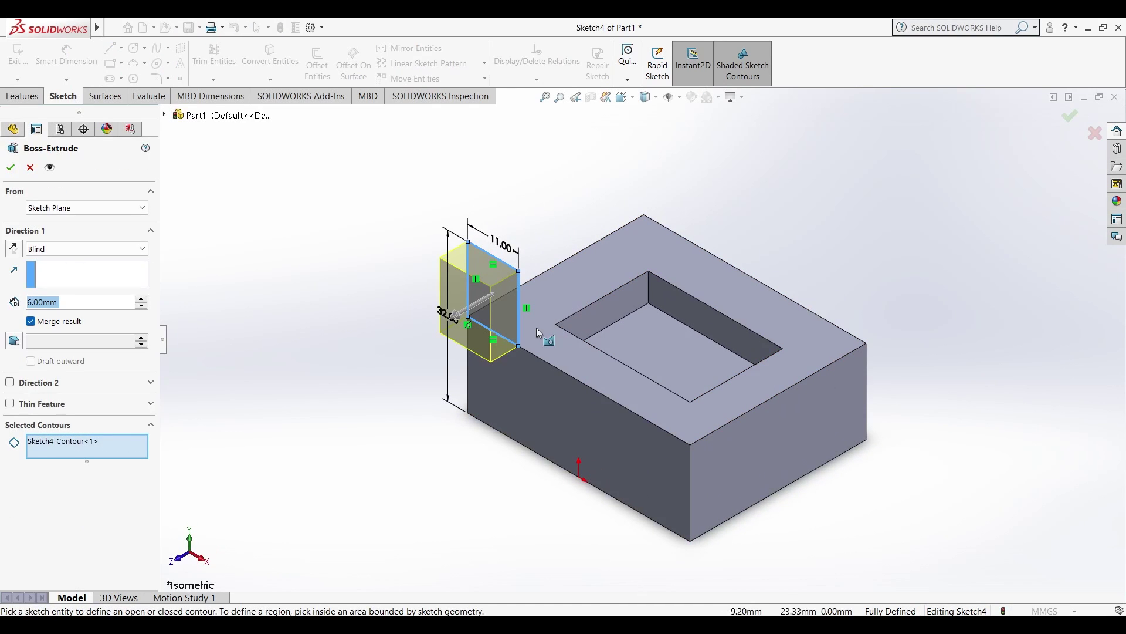
left_click(19, 249)
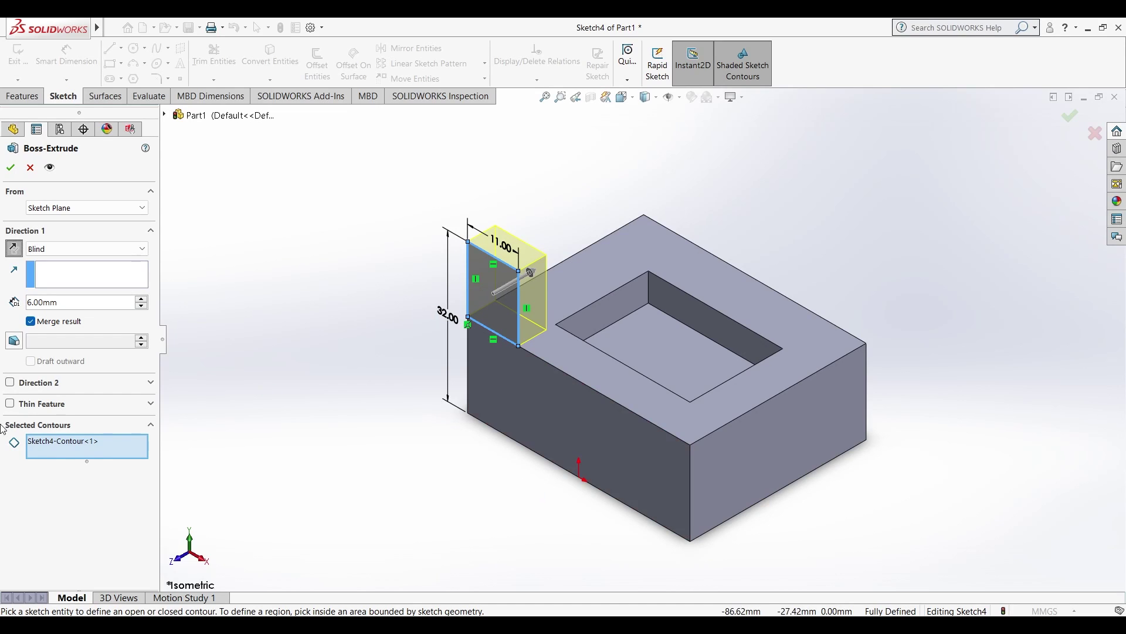
type("8.00mm")
double_click(79, 305)
type("8")
left_click(11, 167)
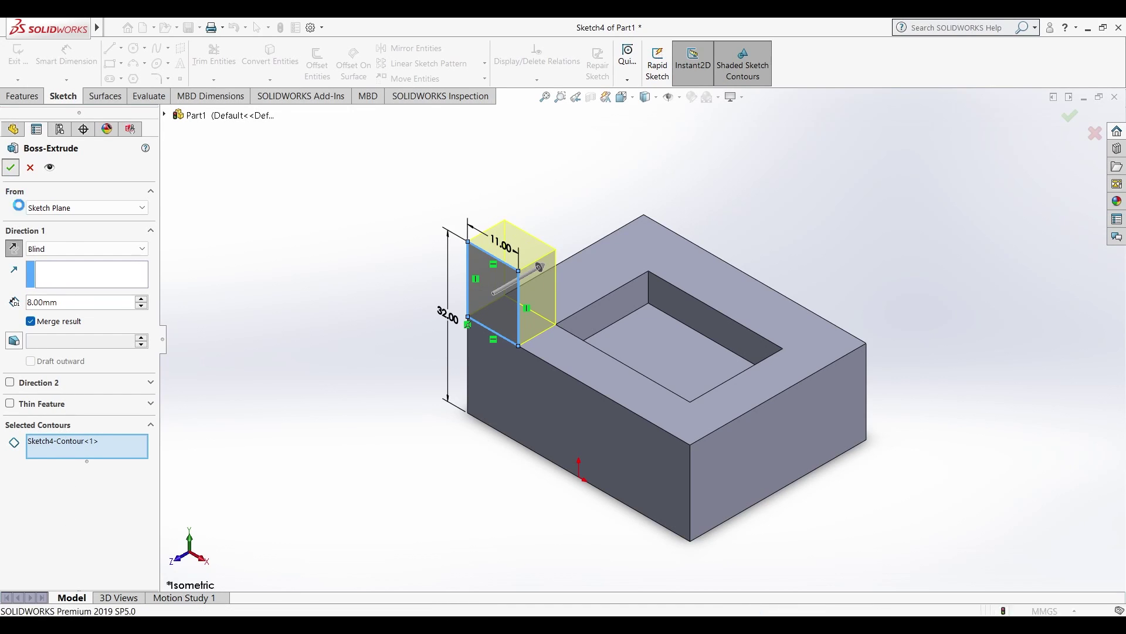
- Sketch a corner rectangle about 14 x 16 mm on the block's rear face plane, rising from the top edge at the post's end
middle_click_drag(536, 390, 787, 440)
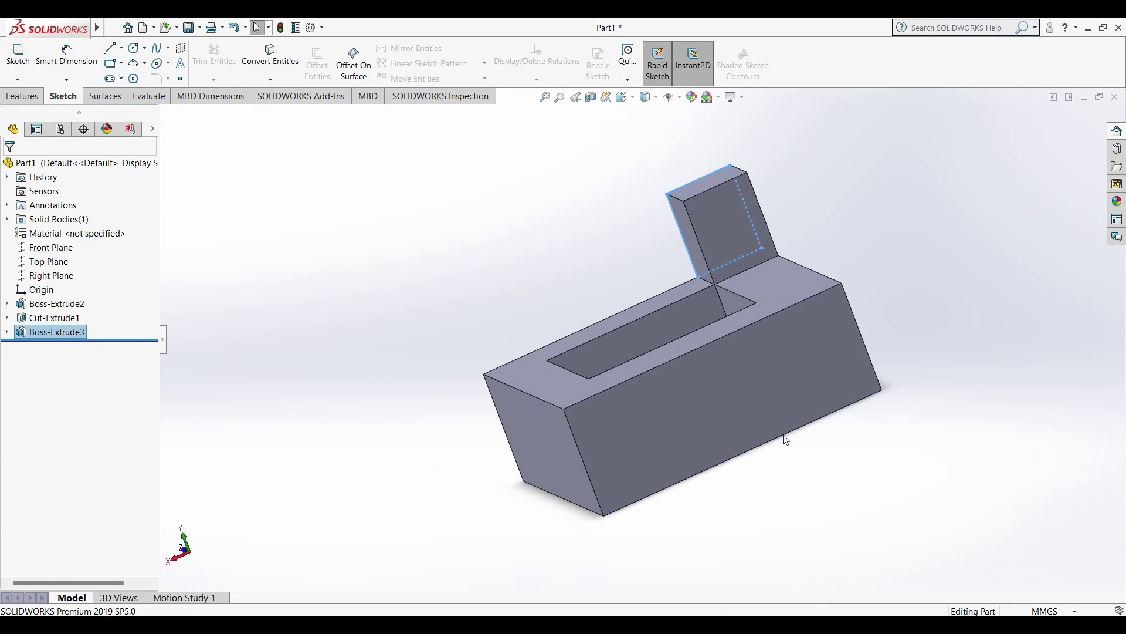
left_click(787, 440)
left_click(880, 388)
left_click(7, 44)
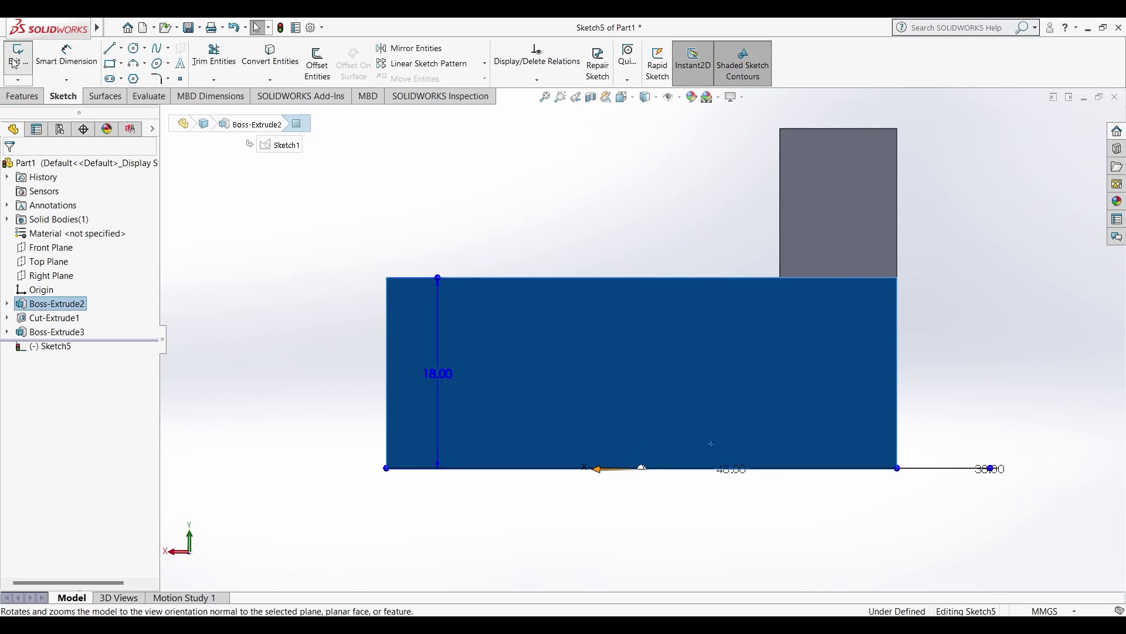
left_click(110, 63)
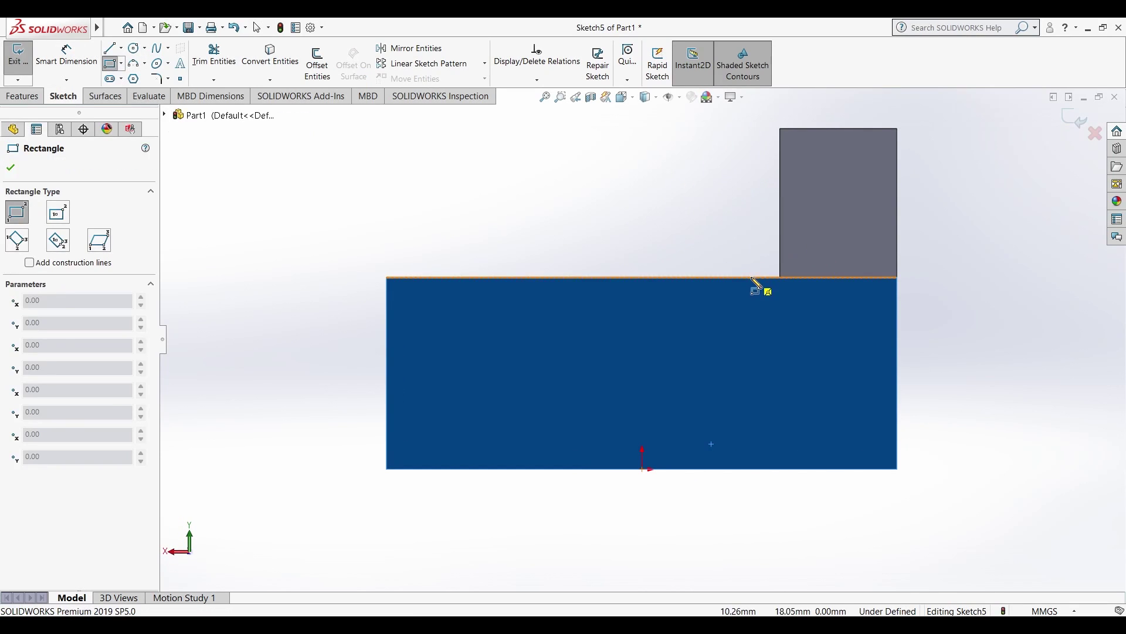
left_click(751, 277)
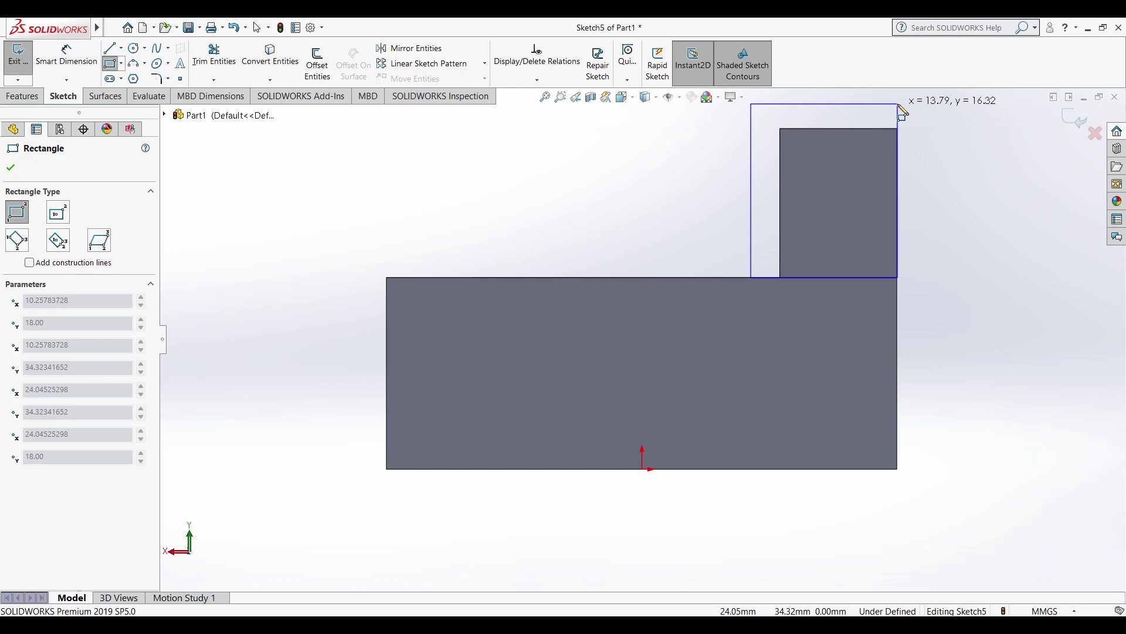
left_click(898, 104)
- Dimension the new rectangle's top edge as 22 mm wide
left_click(65, 56)
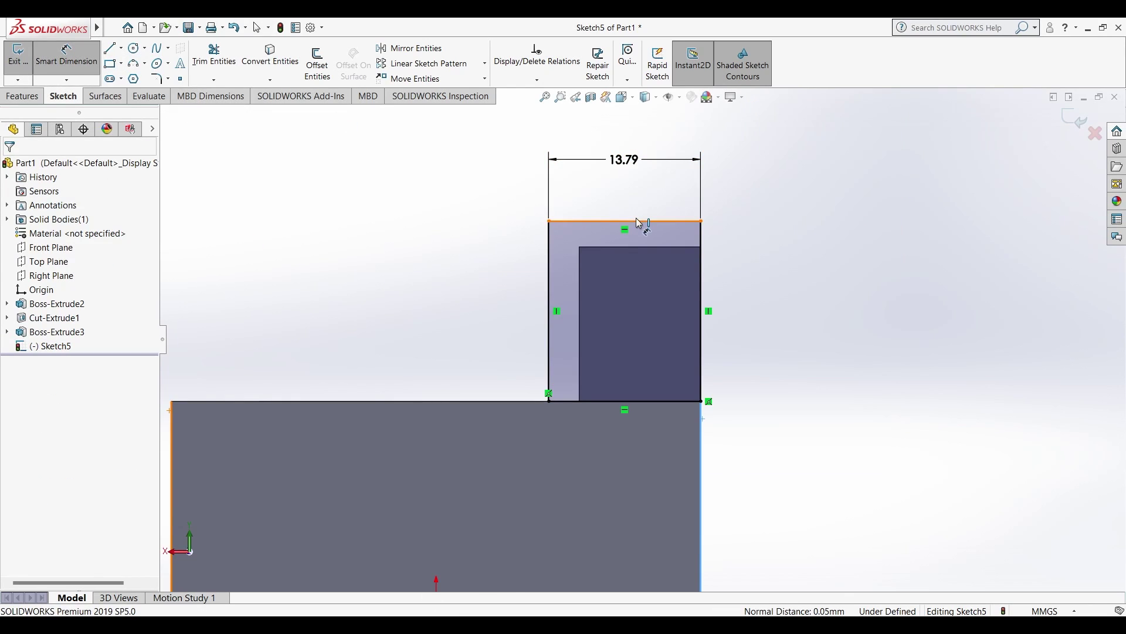
left_click(636, 221)
key("Escape")
left_click(621, 160)
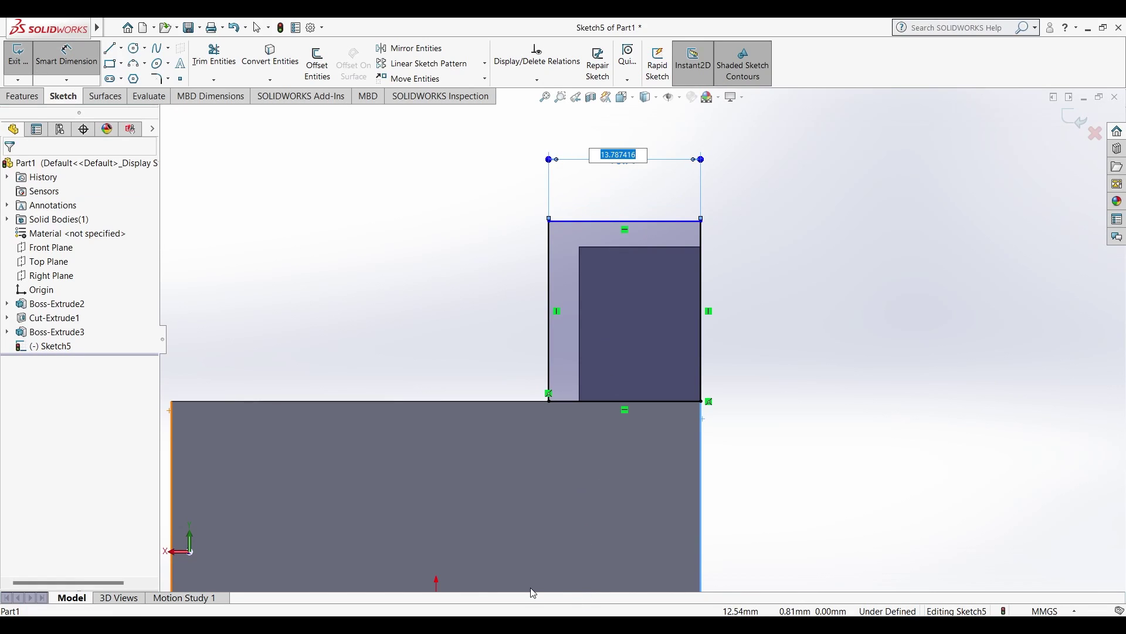
type("22")
key("Return")
key("Escape")
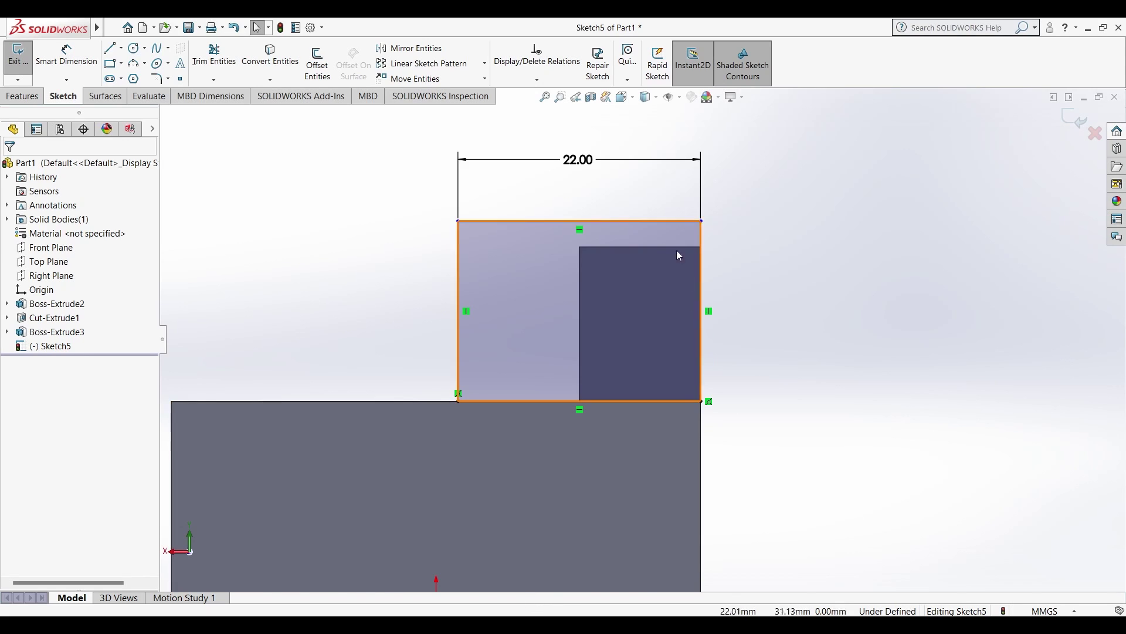
left_click(647, 221)
left_click(648, 247, "ctrl")
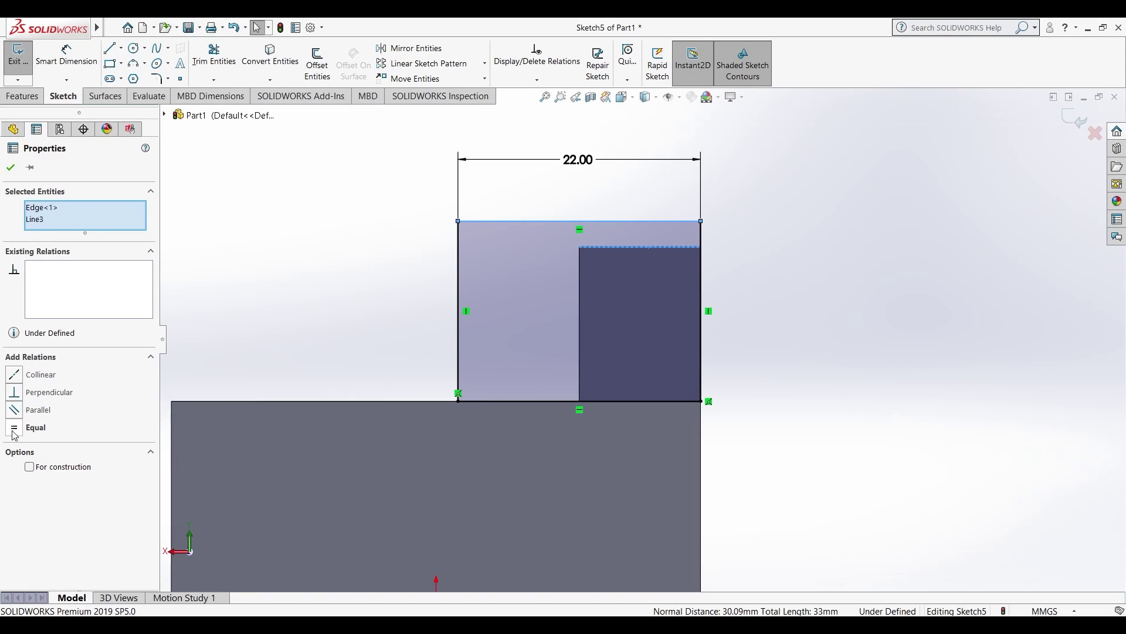
key("Escape")
- Add an Equal relation between the existing post's vertical edge and the new rectangle's vertical side
left_click(580, 288)
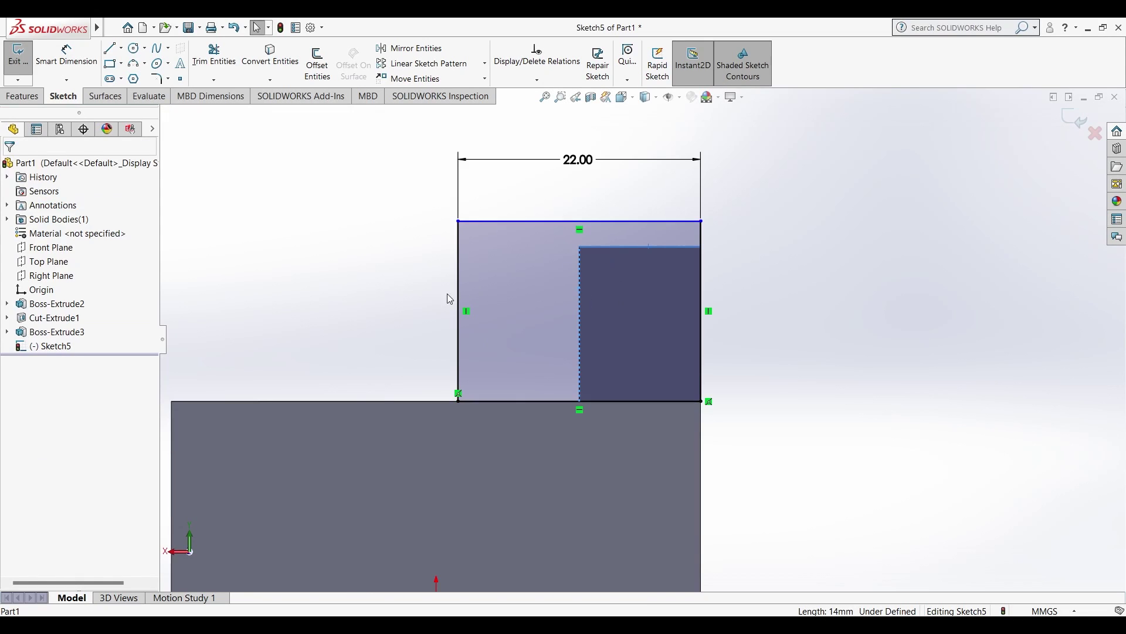
left_click(457, 291, "ctrl")
left_click(15, 431)
key("Escape")
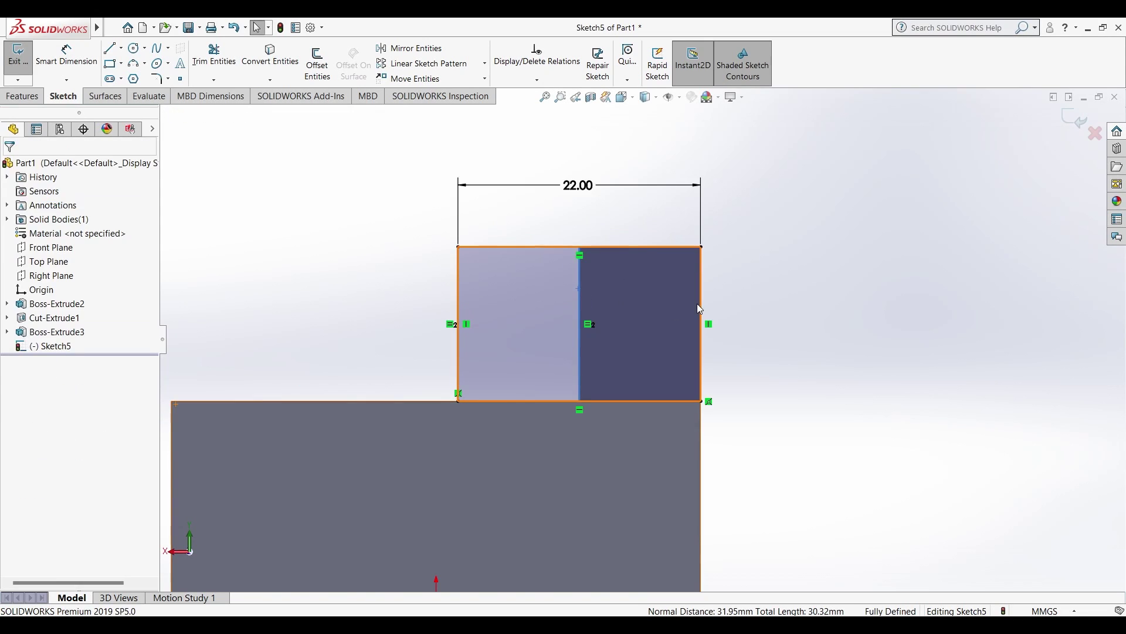
- Extrude the 22 mm wide rectangle 10 mm in the reversed direction, over the block, as a merged post
key("ctrl+7")
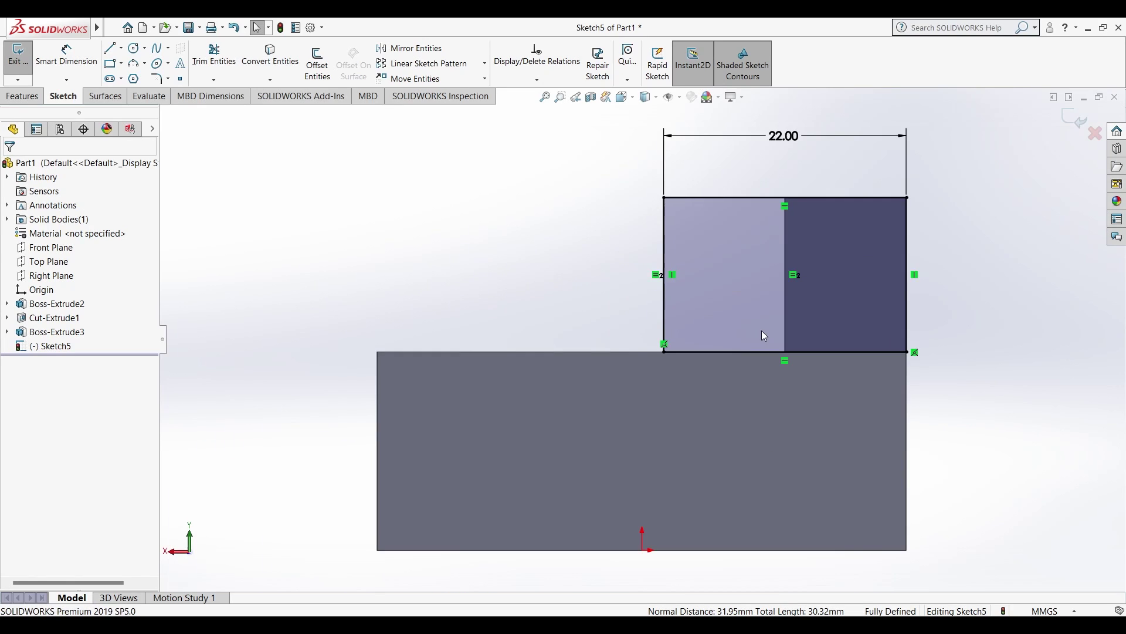
left_click(691, 242)
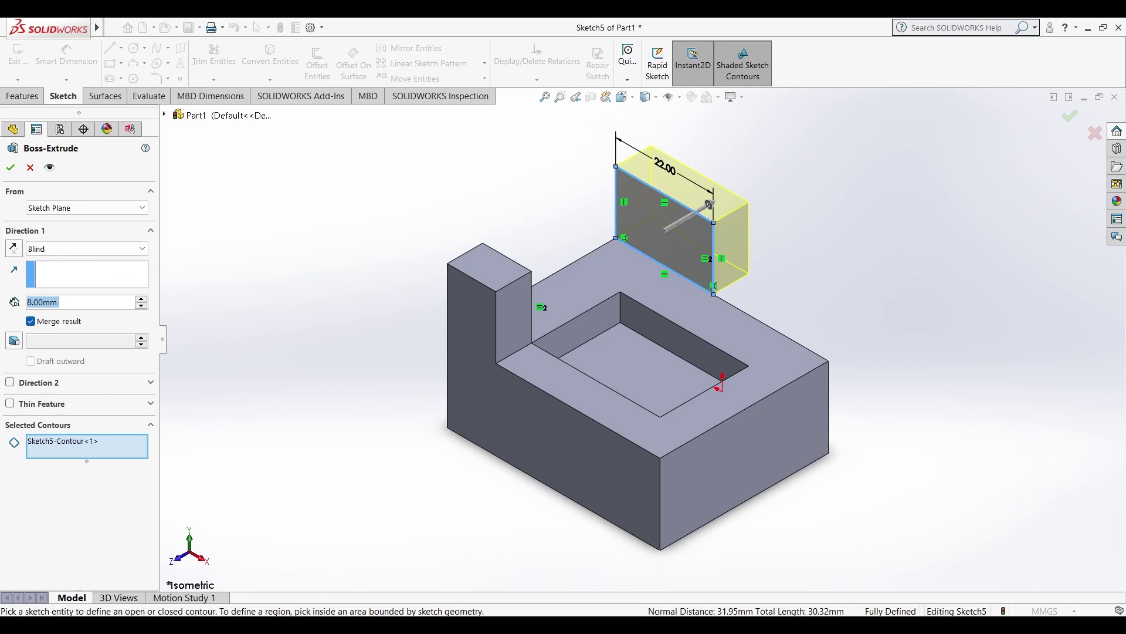
type("10")
key("Return")
left_click(14, 248)
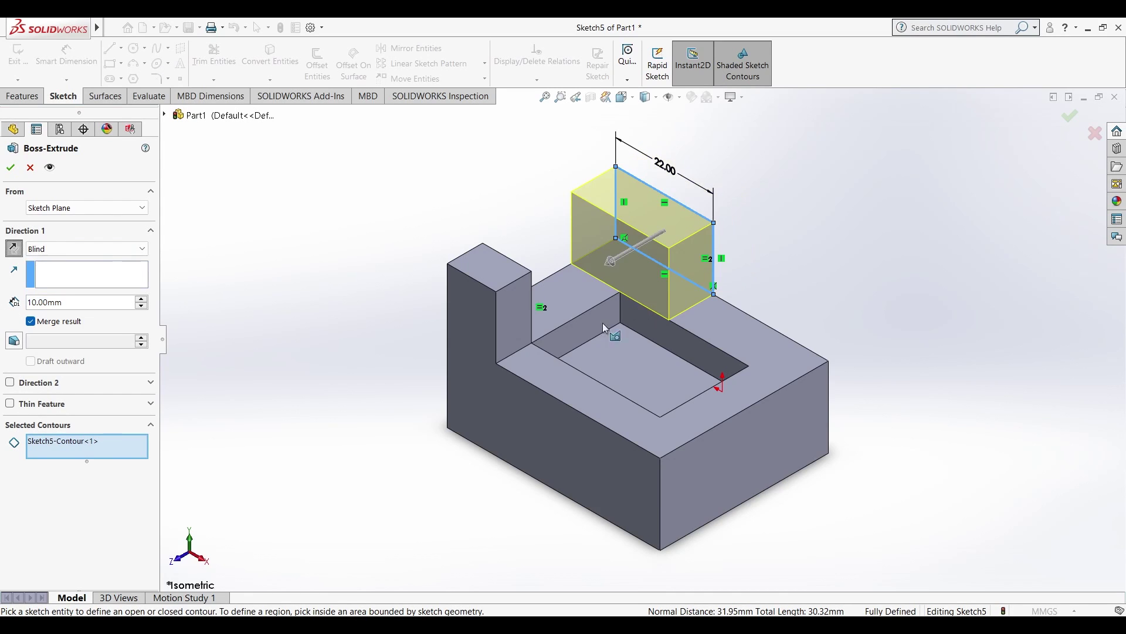
scroll(677, 311, "down", 3)
scroll(660, 331, "up", 2)
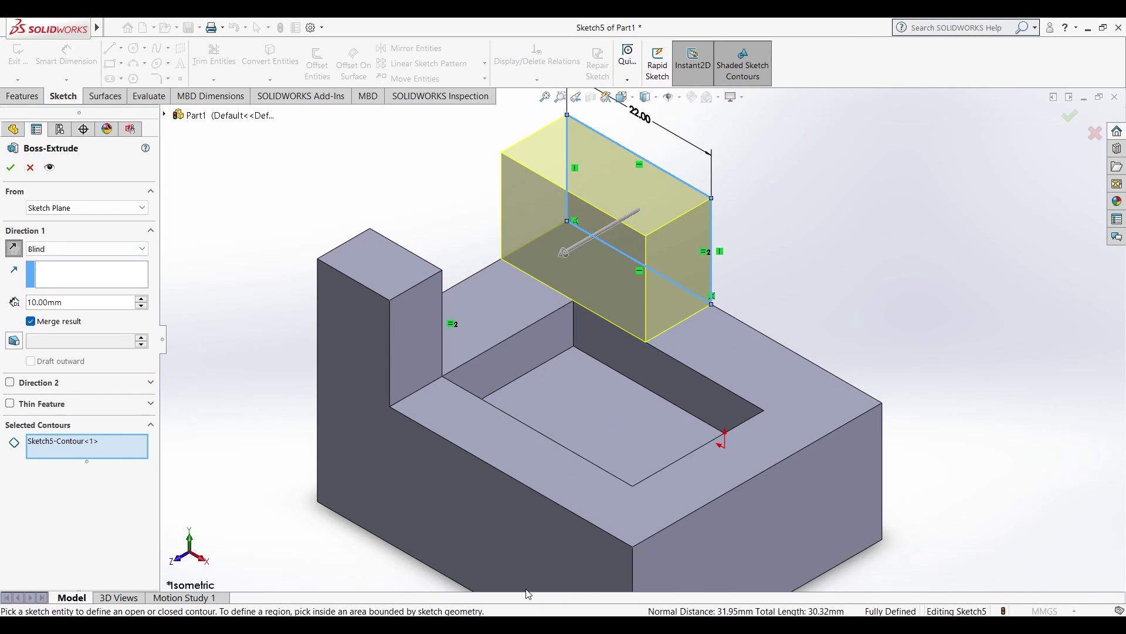
left_click(10, 167)
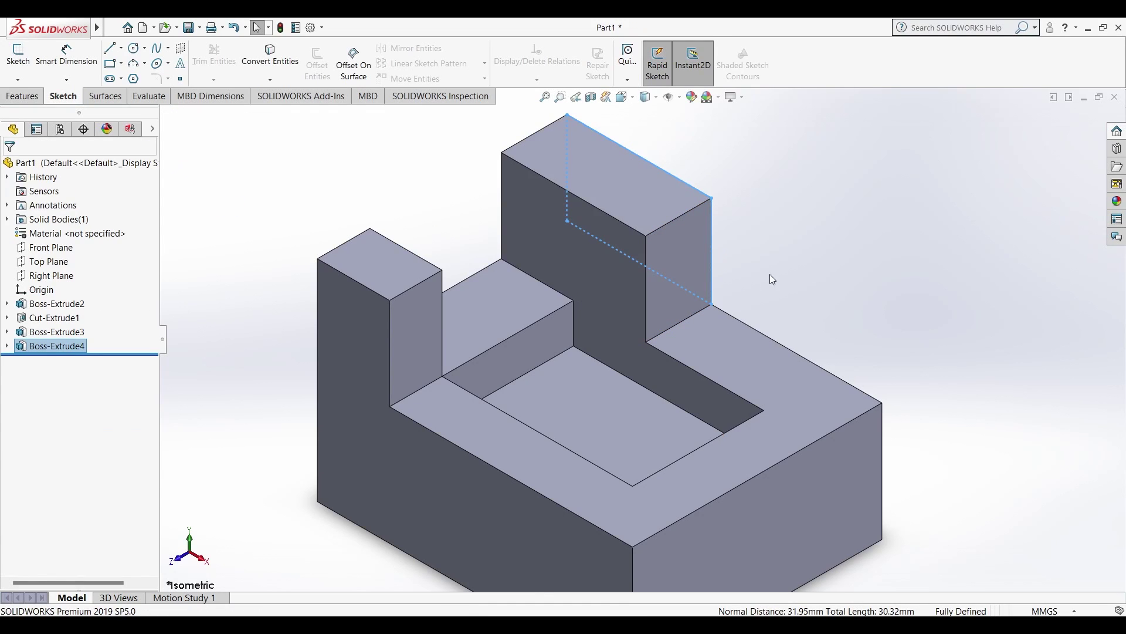
- On the U-shaped end face, sketch a sloping line from about 2.3 mm below the wider-looking post's top to the opposite post's inner base corner
scroll(656, 333, "up", 5)
middle_click_drag(885, 415, 926, 309)
middle_click_drag(837, 269, 807, 460)
left_click(604, 489)
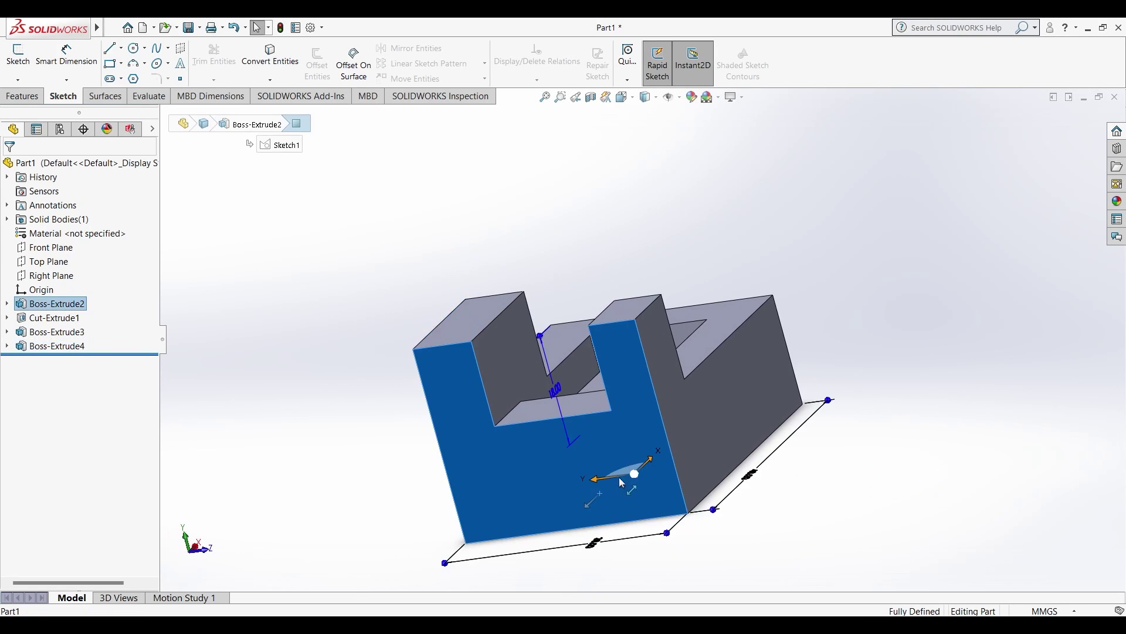
key("ctrl+8")
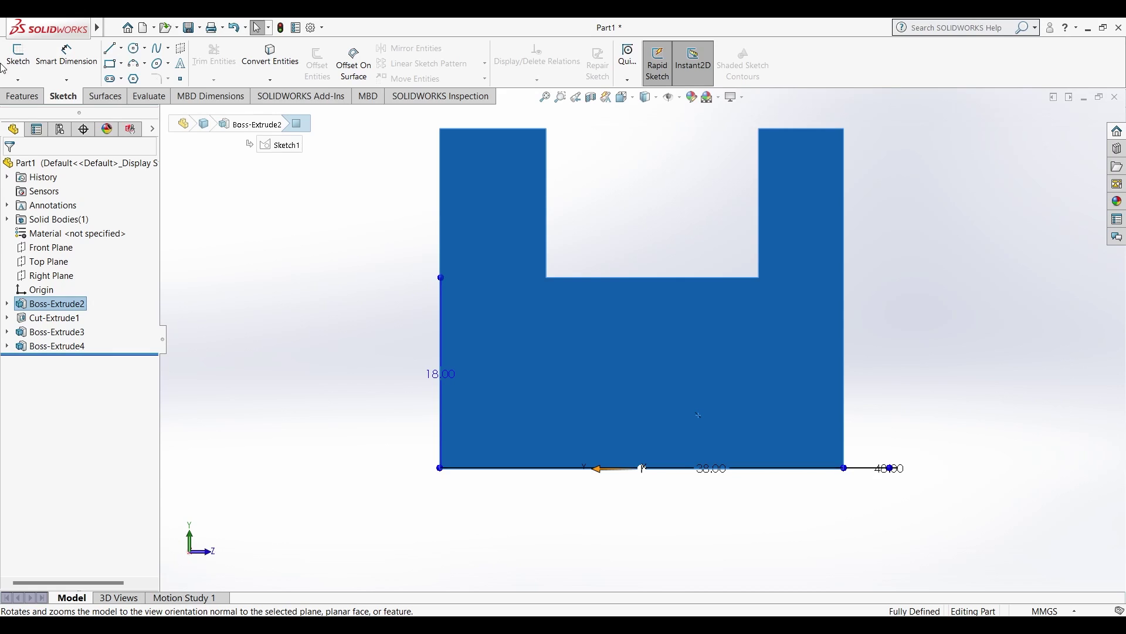
left_click(109, 47)
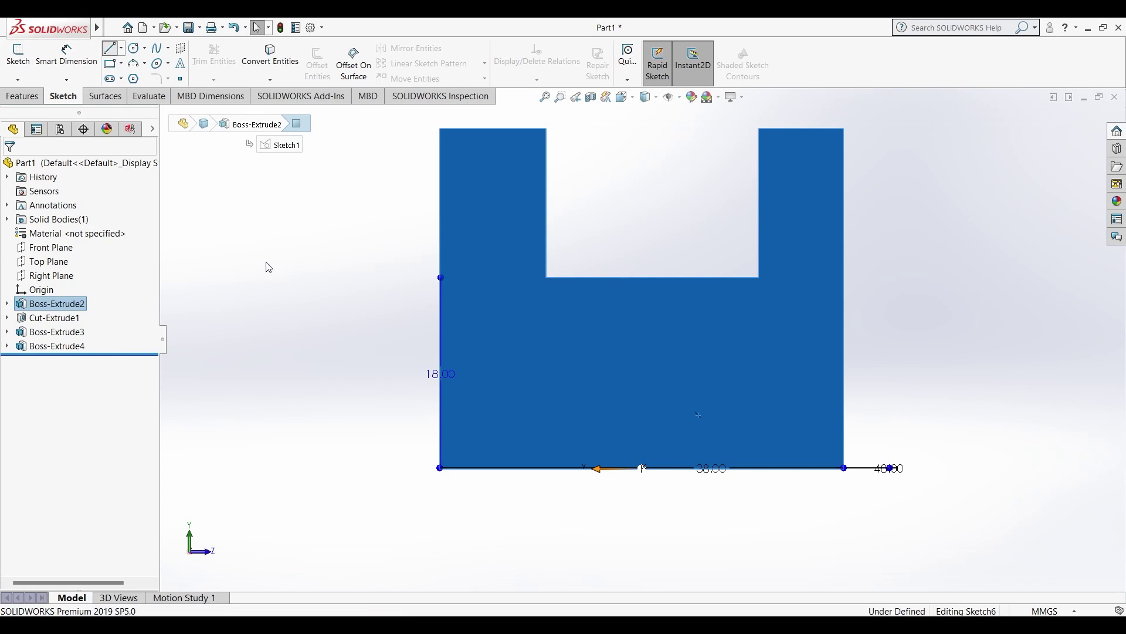
left_click(547, 154)
left_click(760, 277)
key("Escape")
- Dimension the sloping line's upper endpoint 6 mm below the post's top corner
left_click(76, 56)
left_click(546, 129)
left_click(547, 154)
left_click(586, 139)
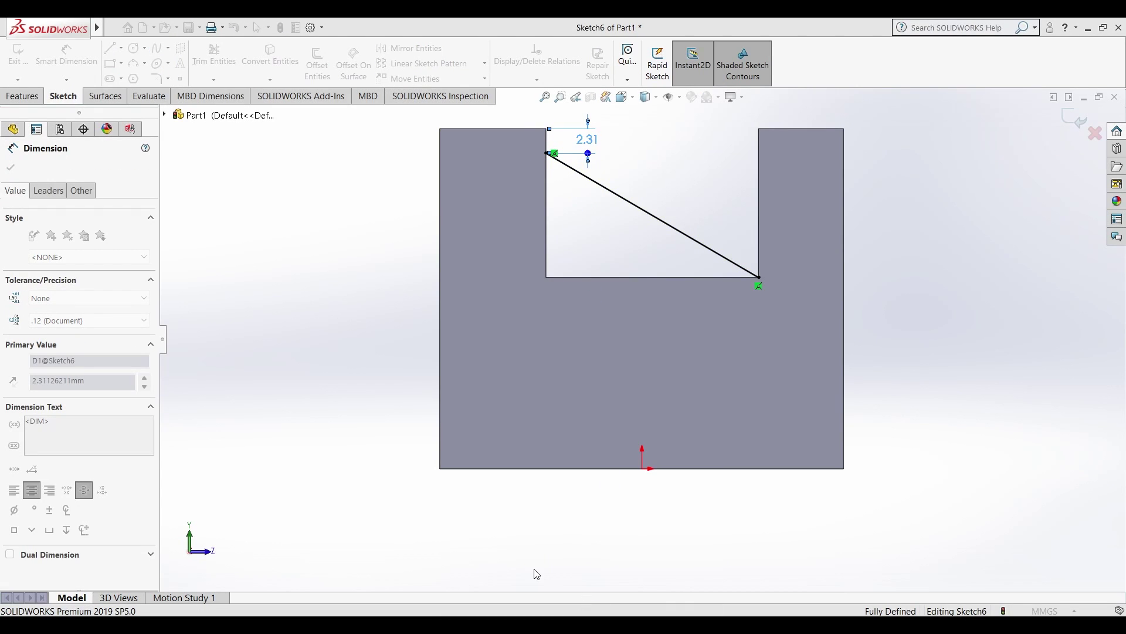
left_click(542, 113)
key("Escape")
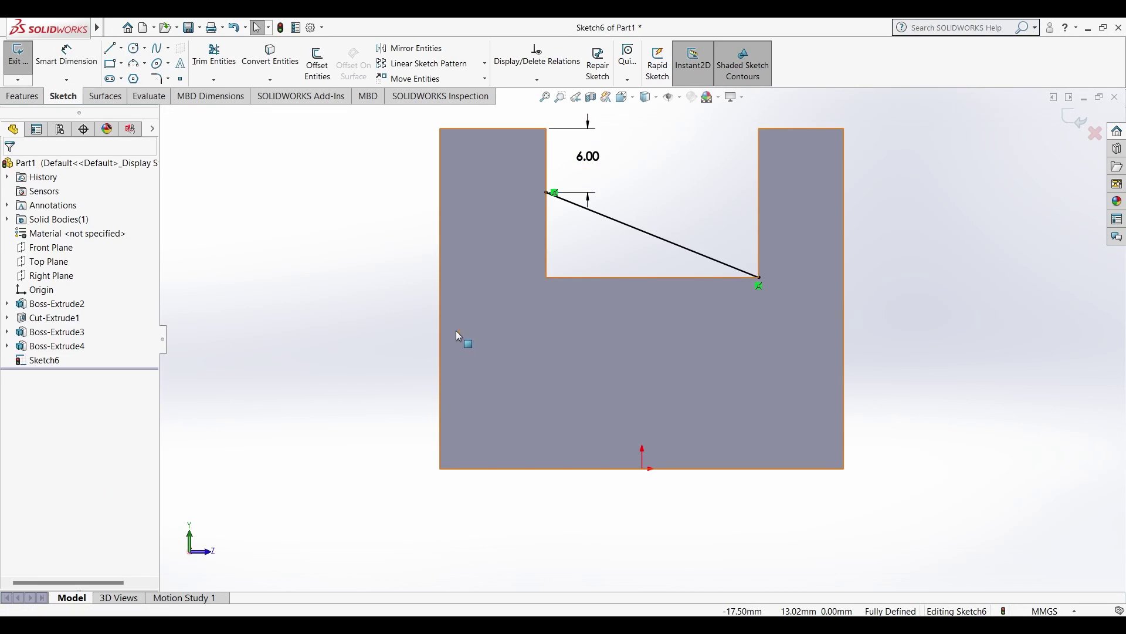
- Close the triangle with a vertical line down the post's inner edge and a horizontal line along the bottom of the gap
left_click(110, 48)
left_click(546, 192)
left_click(547, 277)
left_click(759, 277)
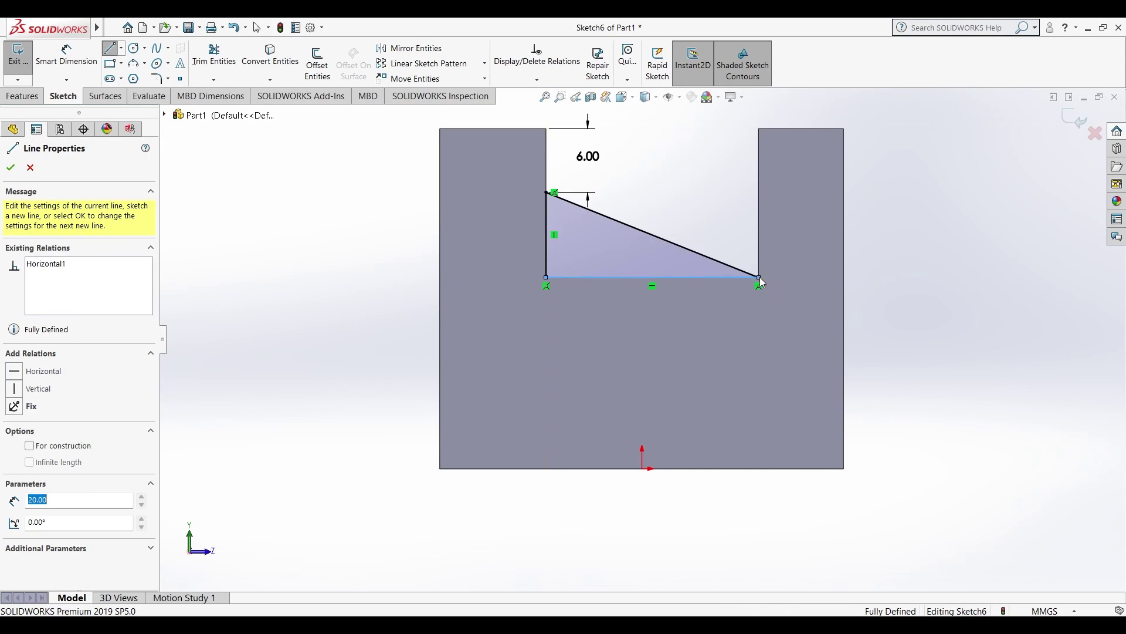
key("Escape")
- Extrude the triangle 11 mm in the reversed direction, between the two posts, as a merged wedge
middle_click_drag(744, 370, 619, 456)
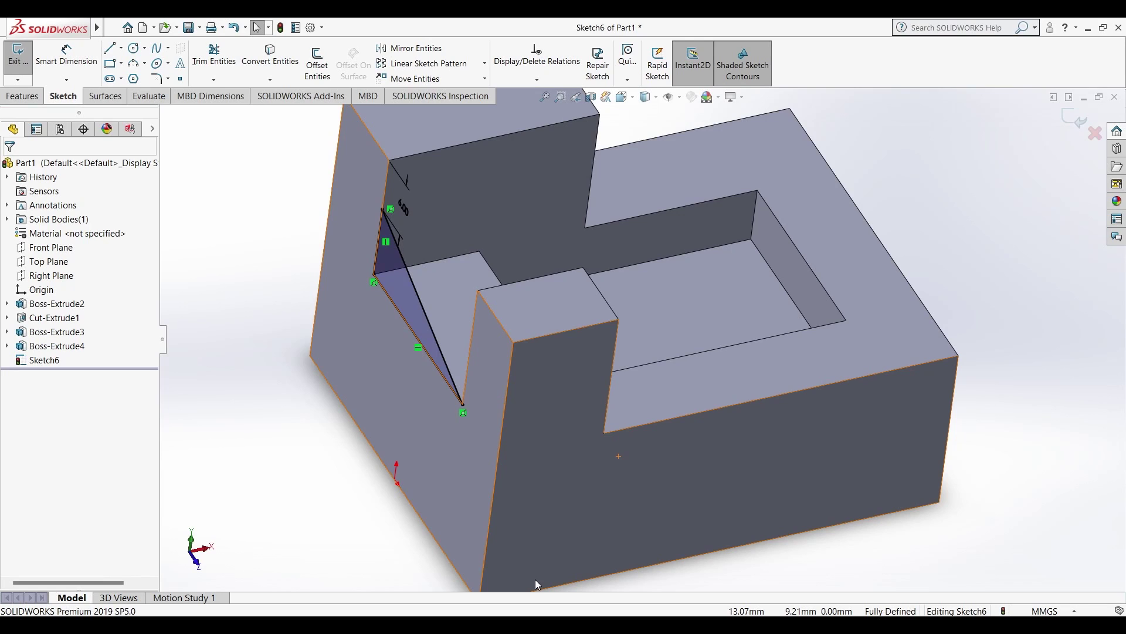
left_click(391, 263)
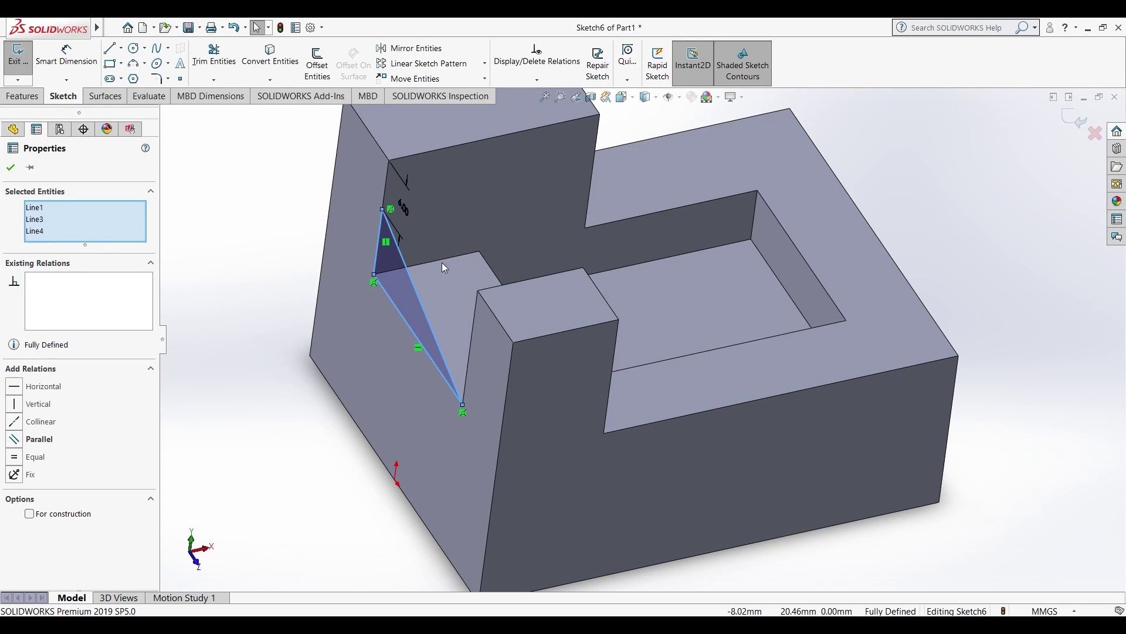
left_click(481, 244)
left_click(12, 248)
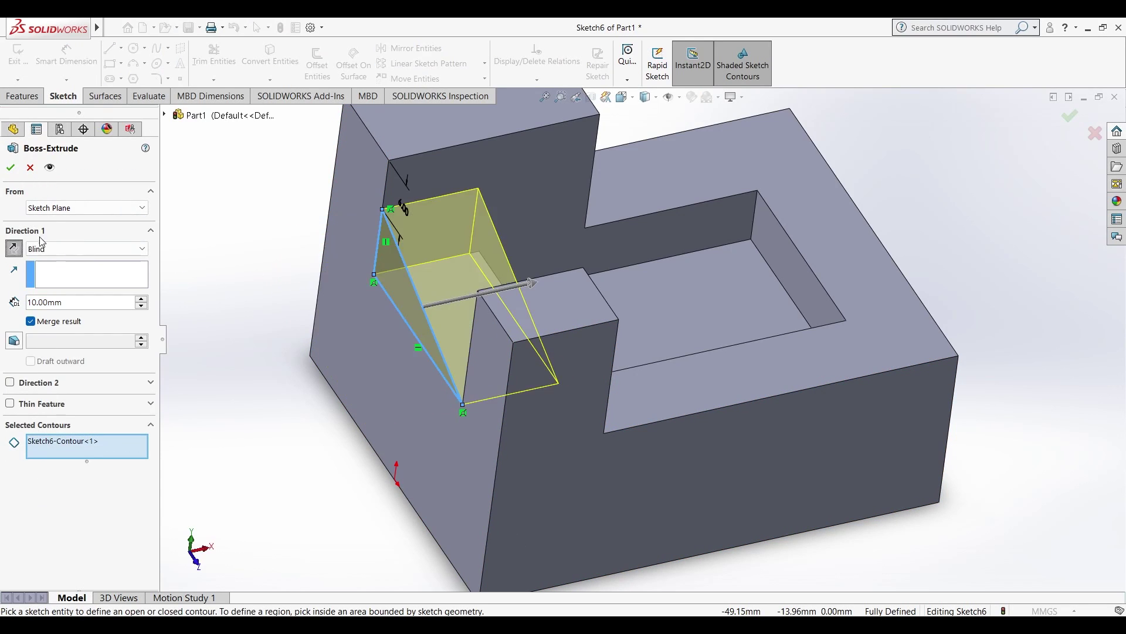
key("Return")
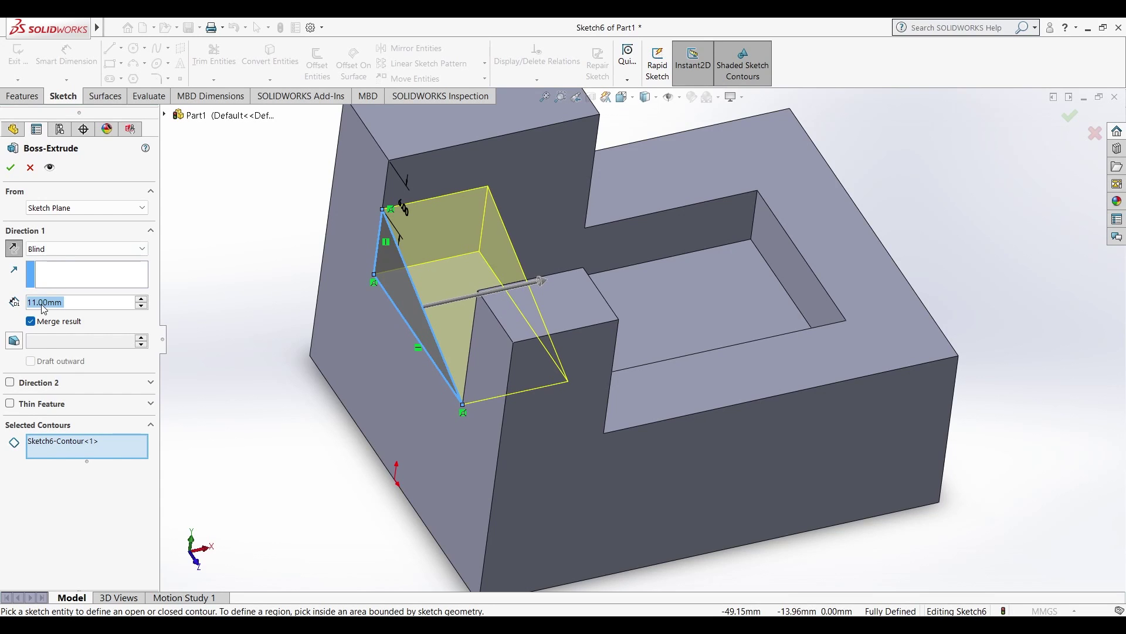
left_click(9, 169)
left_click(232, 320)
middle_click_drag(328, 338, 188, 326)
scroll(607, 327, "up", 4)
middle_click_drag(607, 327, 660, 603)
key("ctrl+7")
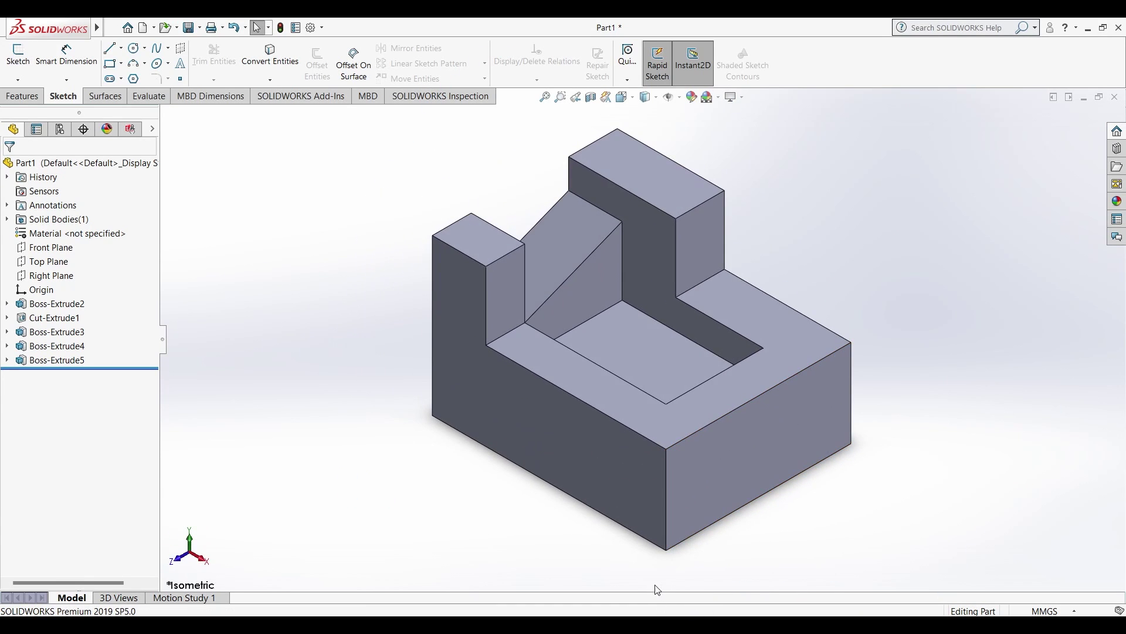